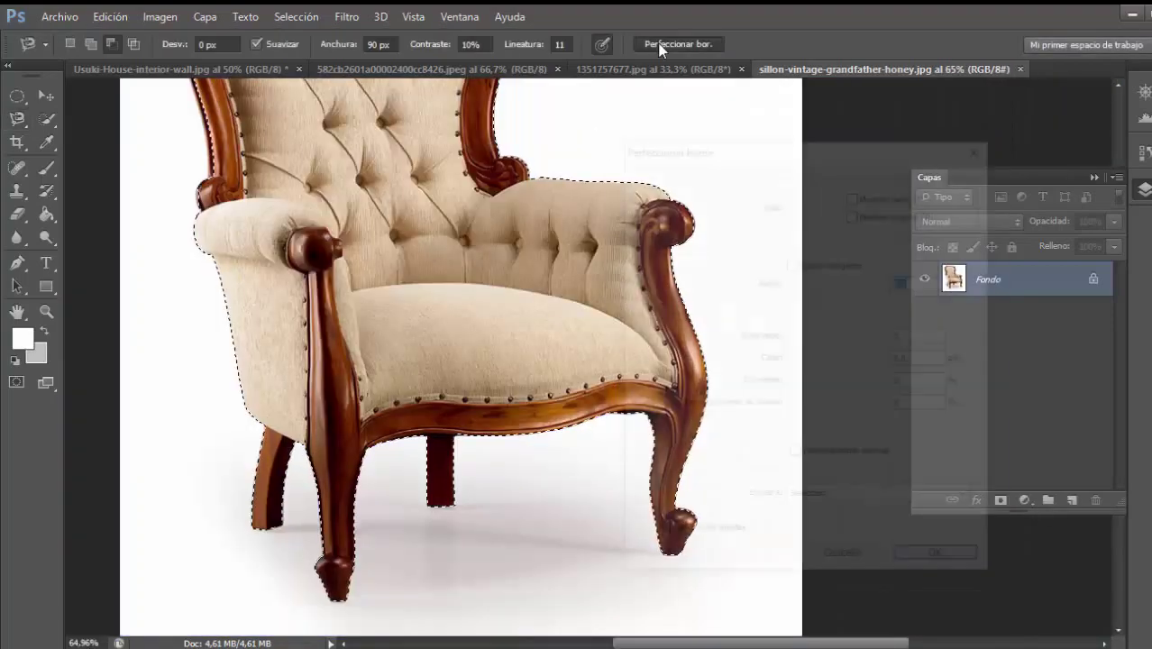
Scroll up over the armchair photo while preparing its selection
scroll(458, 301, "up", 3)
scroll(592, 476, "up", 3)
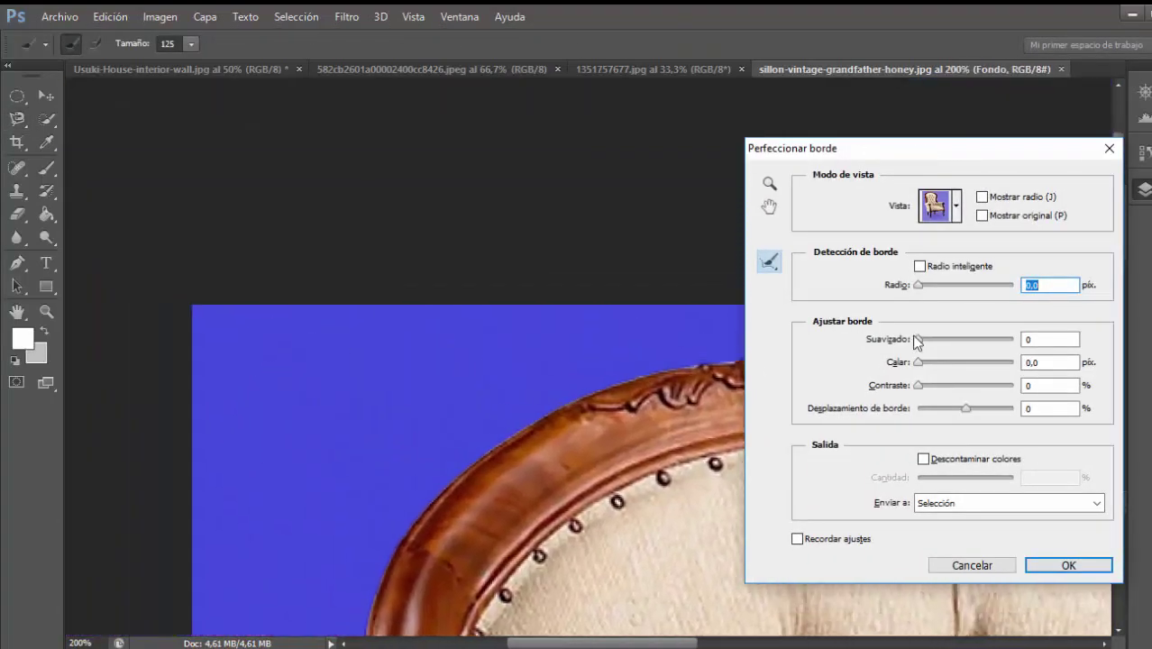
Refine the armchair edge with smoothing, 0.5 feather and -7 shift edge
left_click_drag(933, 338, 921, 362)
left_click_drag(966, 409, 964, 412)
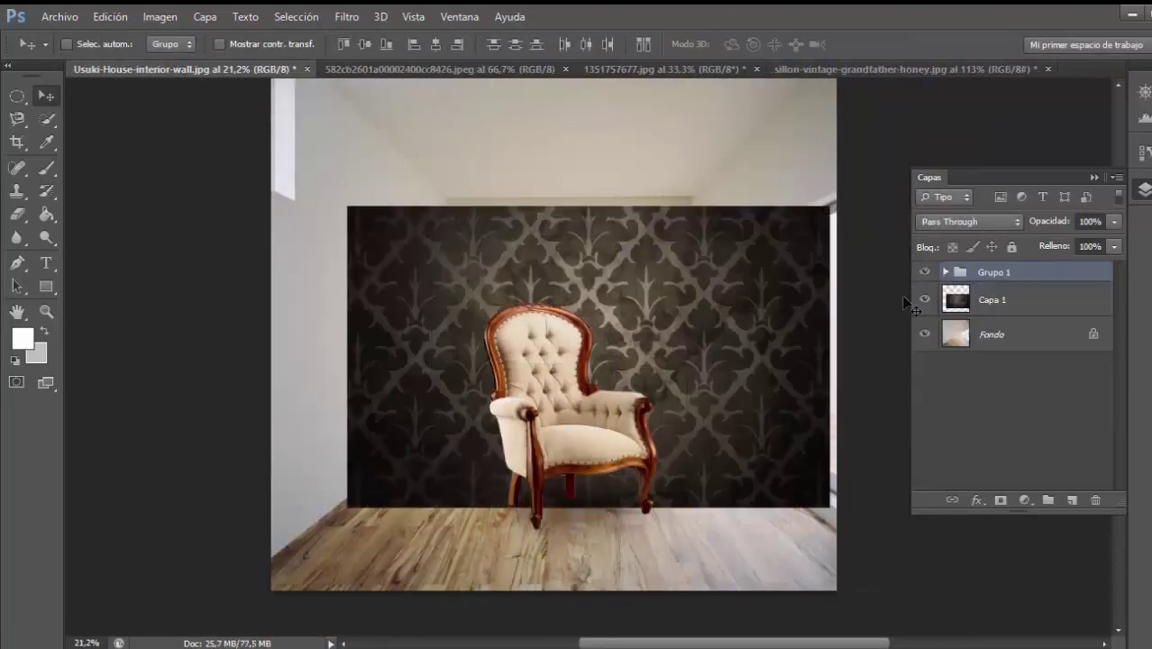
Group the damask wallpaper, scale it onto the back wall and set it to Multiply
key("ctrl+g")
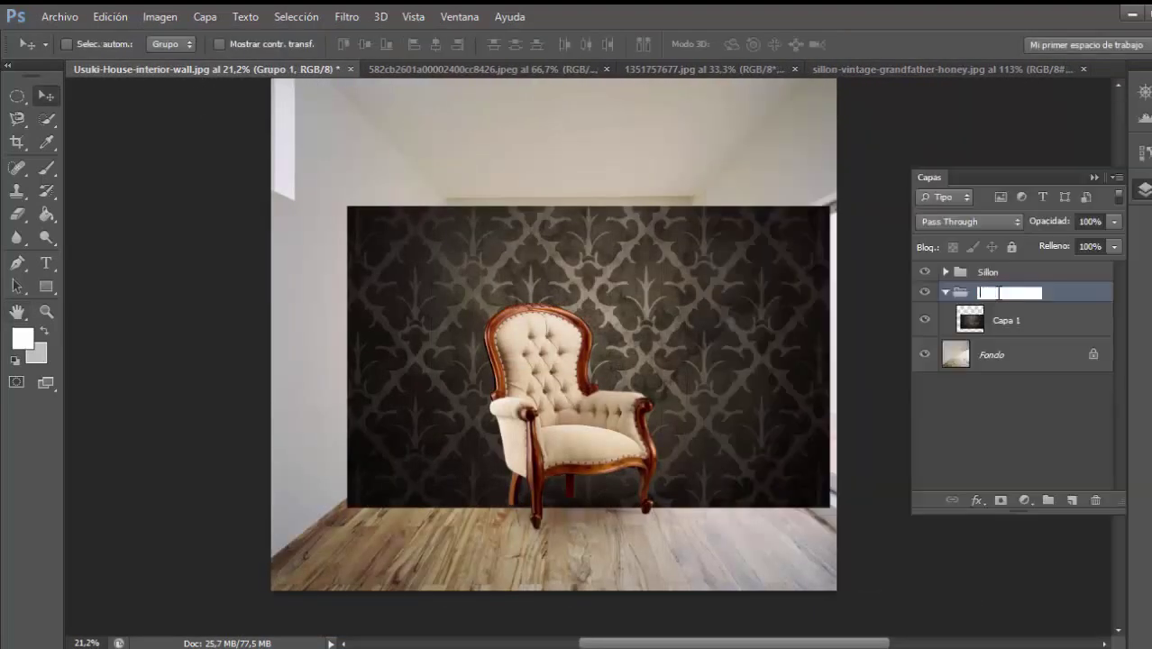
type("Pared")
left_click(992, 320)
key("ctrl+t")
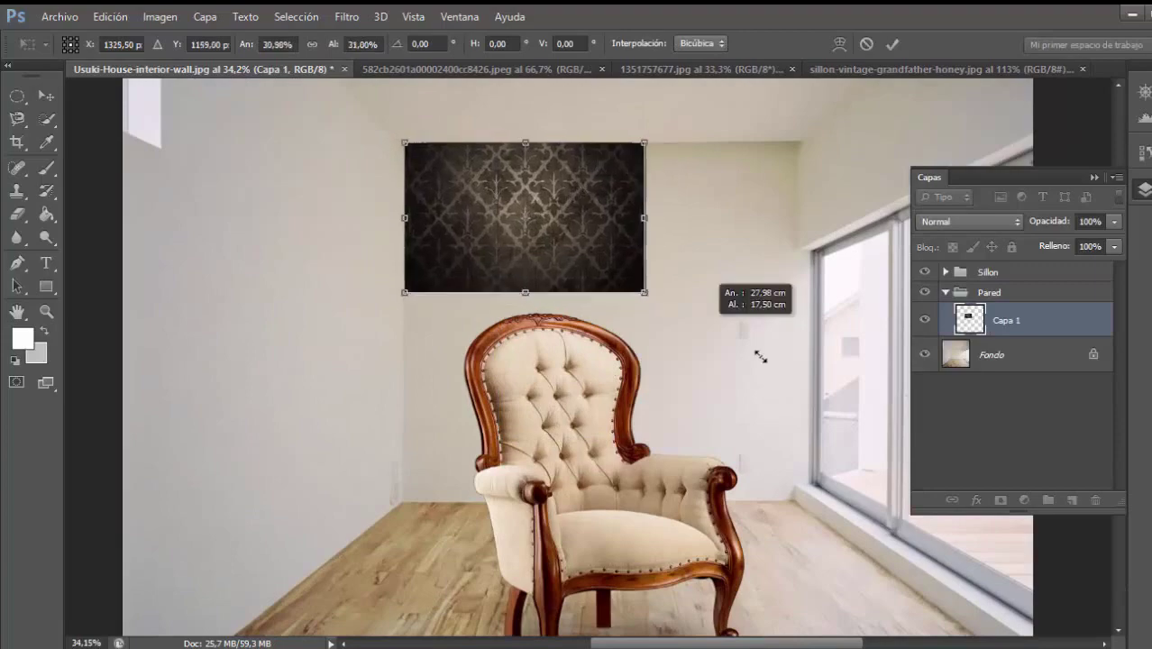
mouse_move(634, 295)
left_mouse_down()
mouse_move(799, 389)
mouse_move(802, 555)
left_mouse_up()
scroll(796, 411, "up", 2)
scroll(784, 172, "down", 2)
key("super+Down")
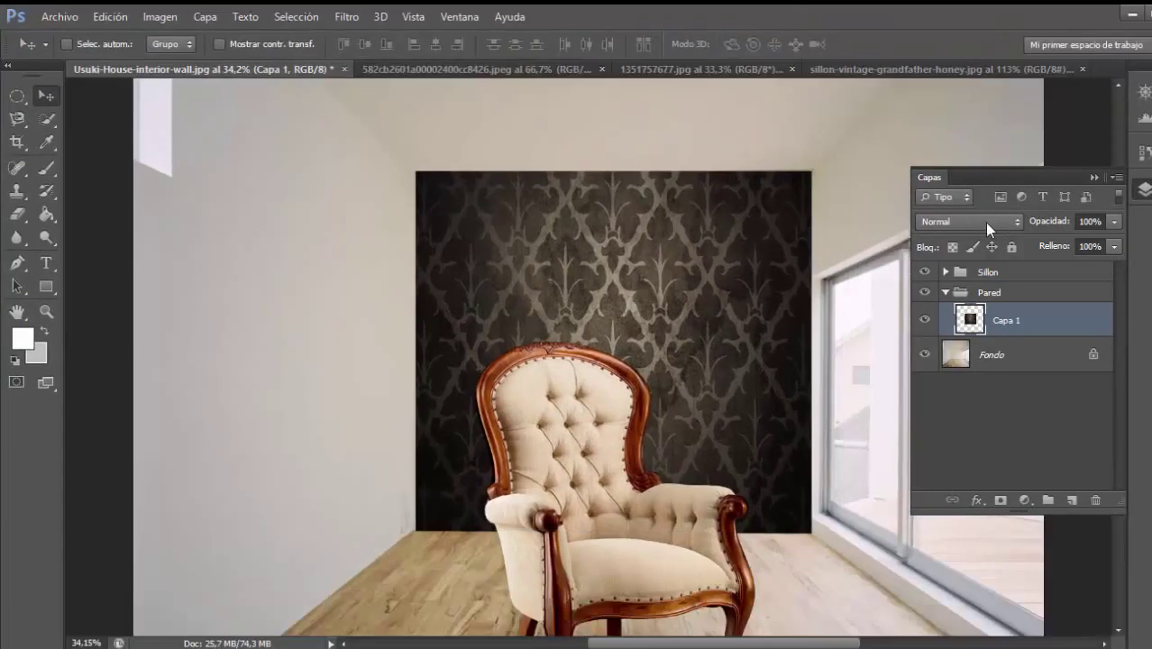
left_click(984, 222)
left_click(929, 250)
Paste a second wallpaper copy and skew it toward the left side
key("ctrl+v")
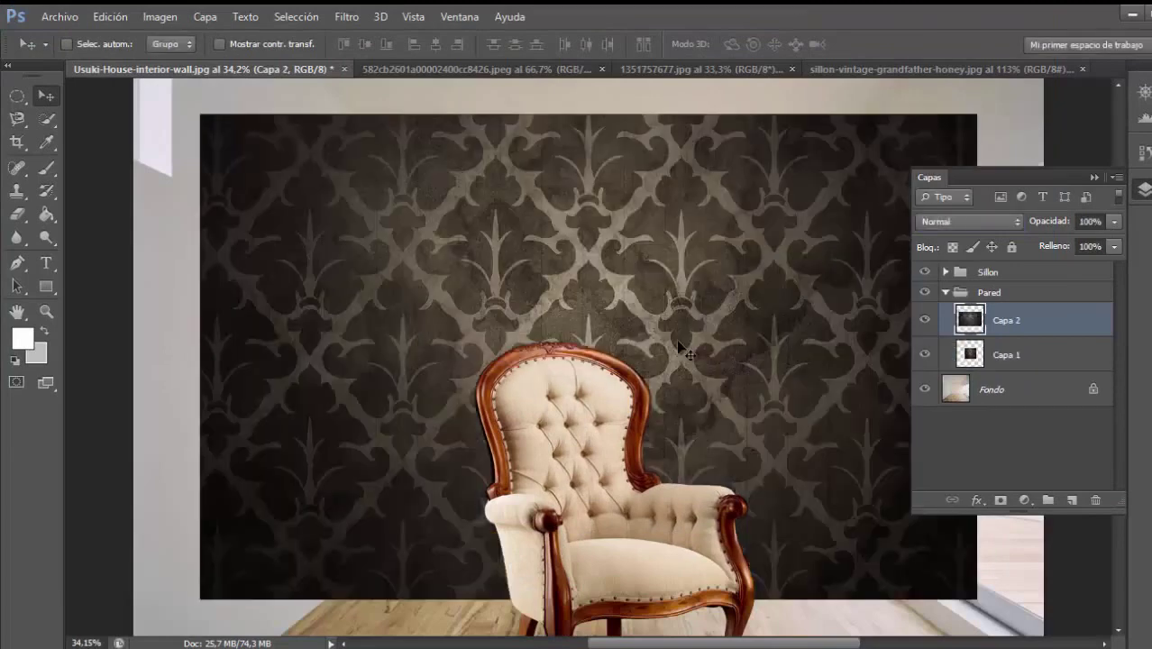
key("ctrl+t")
mouse_move(810, 218)
left_mouse_down()
mouse_move(680, 103)
mouse_move(652, 363)
left_mouse_up()
left_click_drag(702, 192, 653, 335)
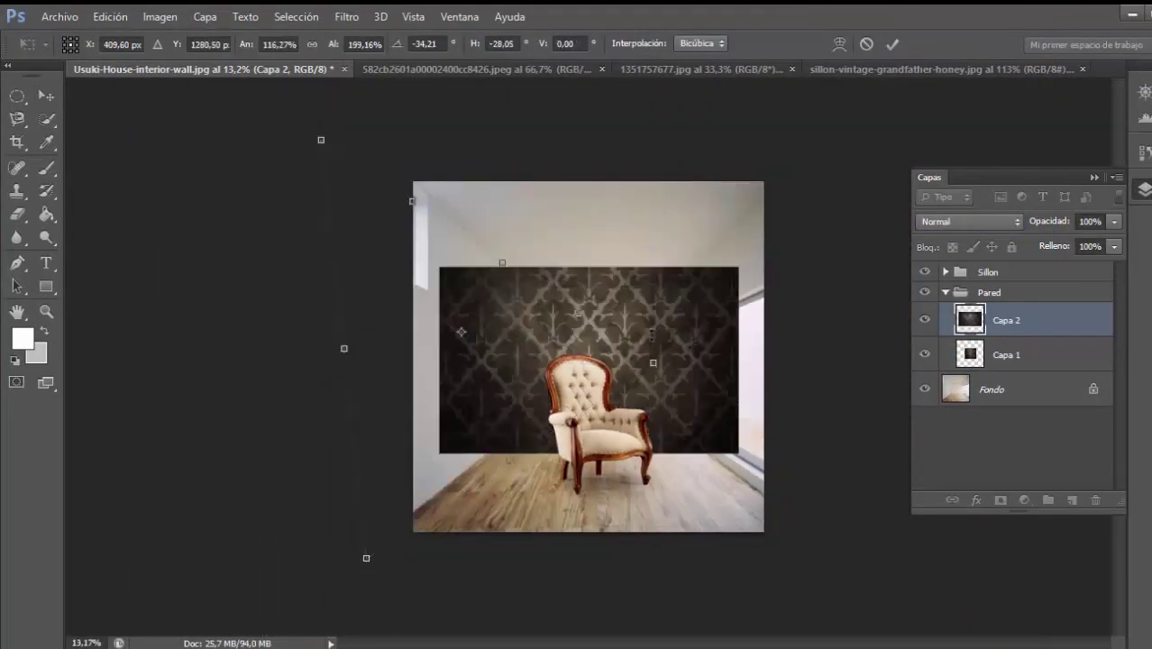
left_click_drag(737, 360, 523, 350)
left_click_drag(435, 523, 436, 539)
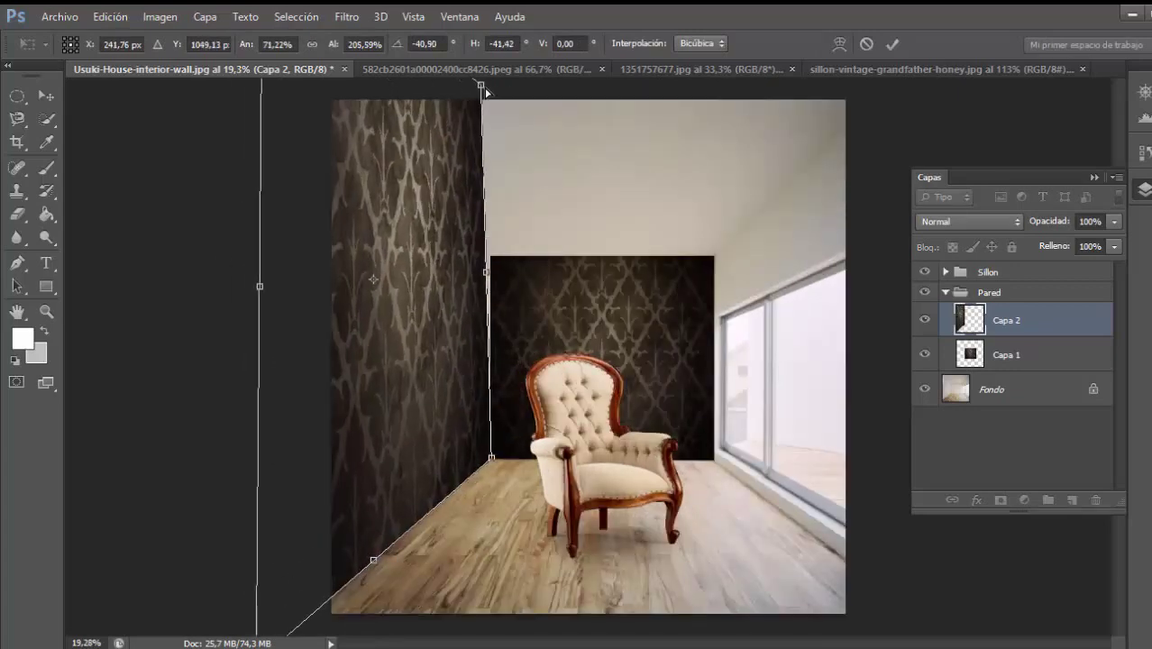
Align the left wall's corners with the back wall and apply the perspective
left_click_drag(420, 145, 464, 146)
scroll(463, 145, "up", 4)
left_click_drag(503, 110, 503, 223)
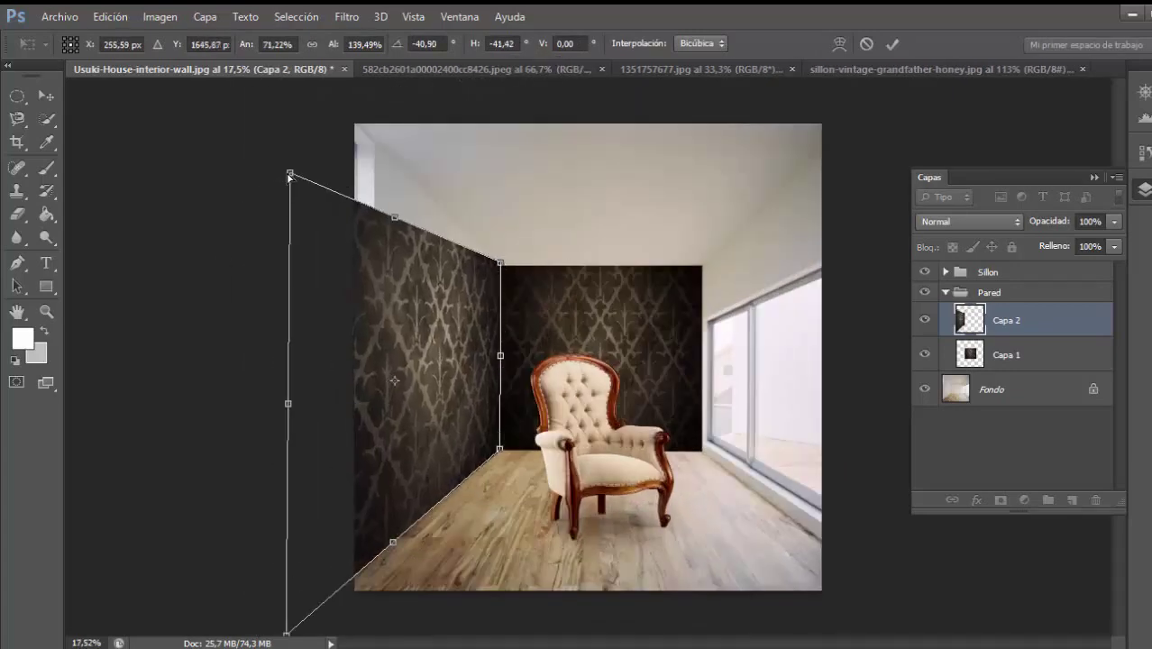
scroll(545, 380, "up", 5)
left_click_drag(423, 577, 468, 582)
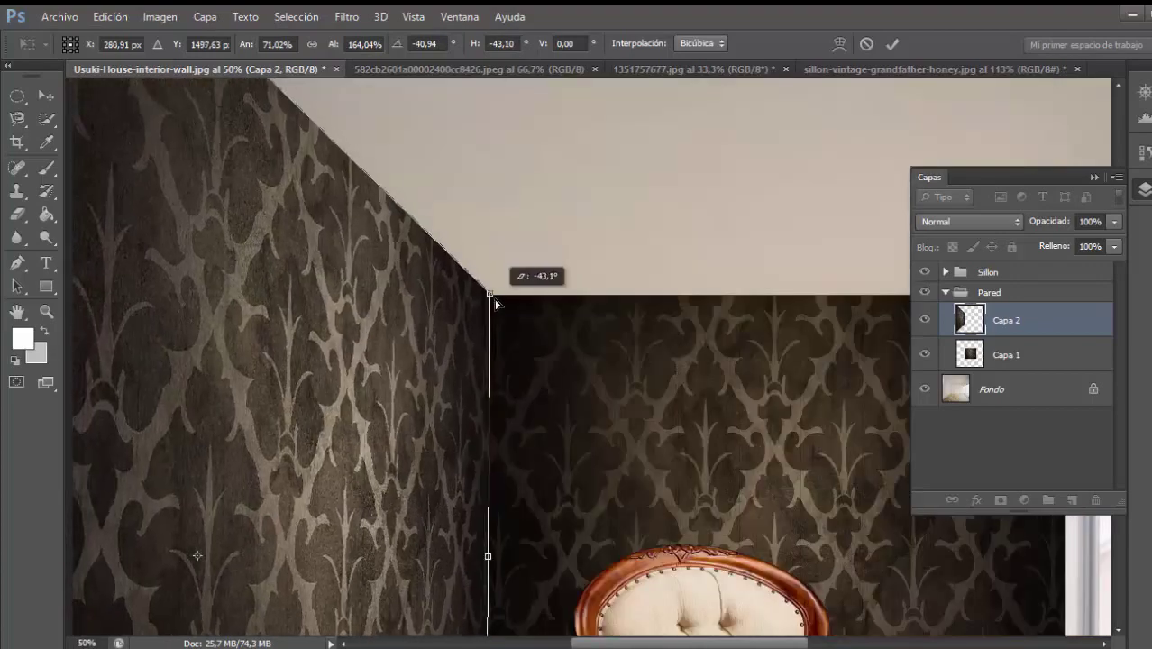
scroll(447, 297, "down", 5)
key("Return")
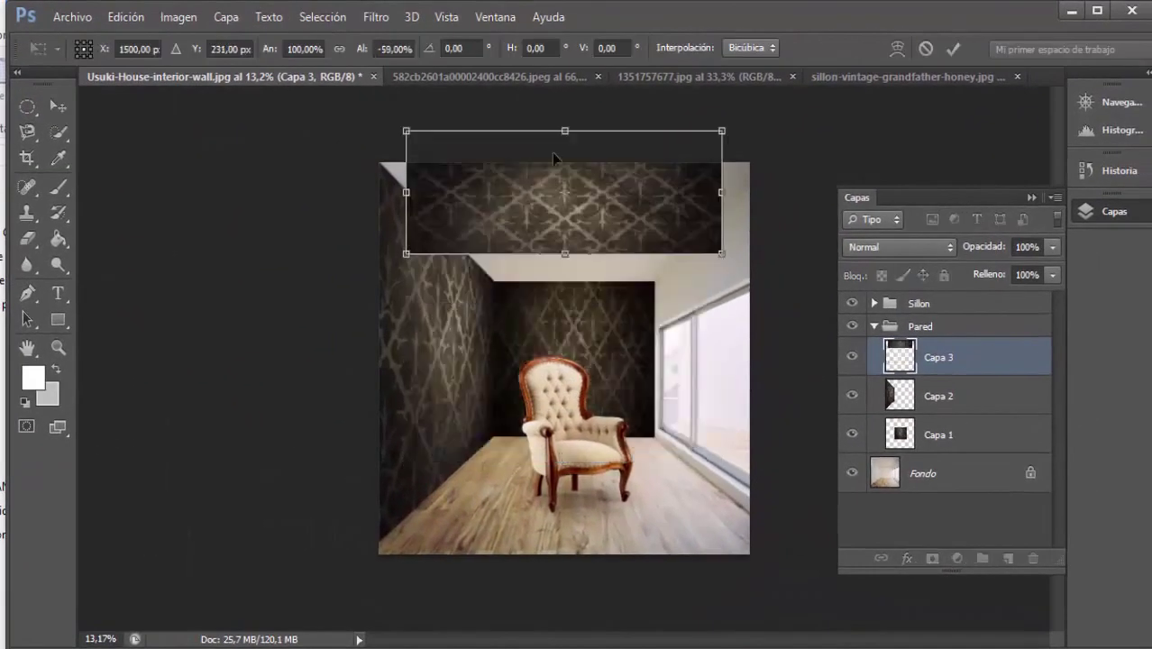
Distort the ceiling wallpaper's corners into perspective and apply it
mouse_move(406, 219)
left_mouse_down()
mouse_move(504, 257)
mouse_move(468, 226)
left_mouse_up()
scroll(551, 340, "up", 2)
scroll(552, 340, "down", 2)
scroll(484, 270, "up", 5)
scroll(413, 293, "down", 2)
left_click_drag(413, 293, 73, 362)
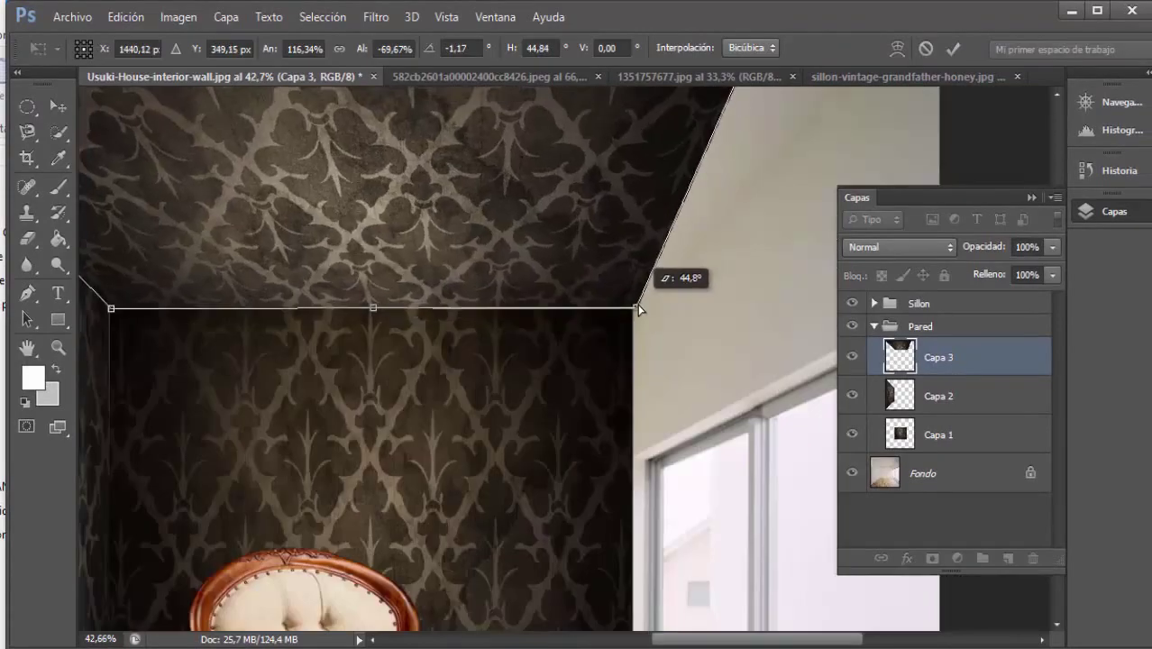
scroll(642, 308, "down", 3)
left_click_drag(630, 188, 766, 185)
key("Return")
scroll(251, 464, "up", 3)
scroll(251, 464, "down", 3)
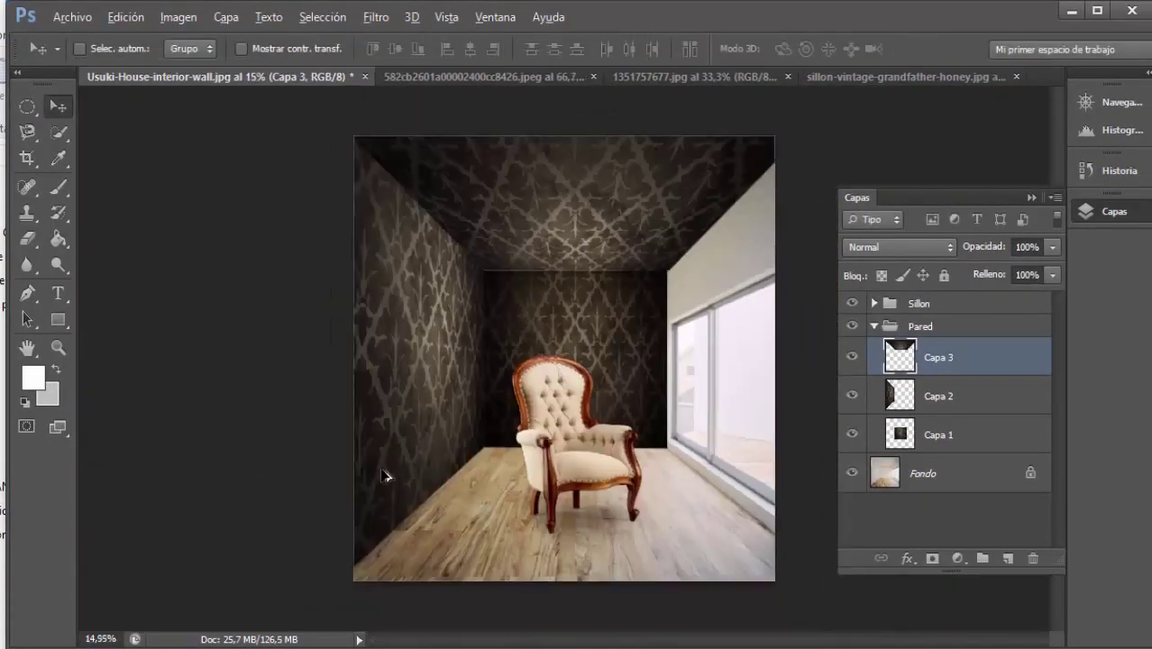
Duplicate the left wall and flip it into a perspective right wall
key("ctrl+j")
key("ctrl+t")
mouse_move(290, 357)
left_mouse_down()
mouse_move(732, 367)
mouse_move(711, 338)
mouse_move(825, 633)
mouse_move(817, 572)
left_mouse_up()
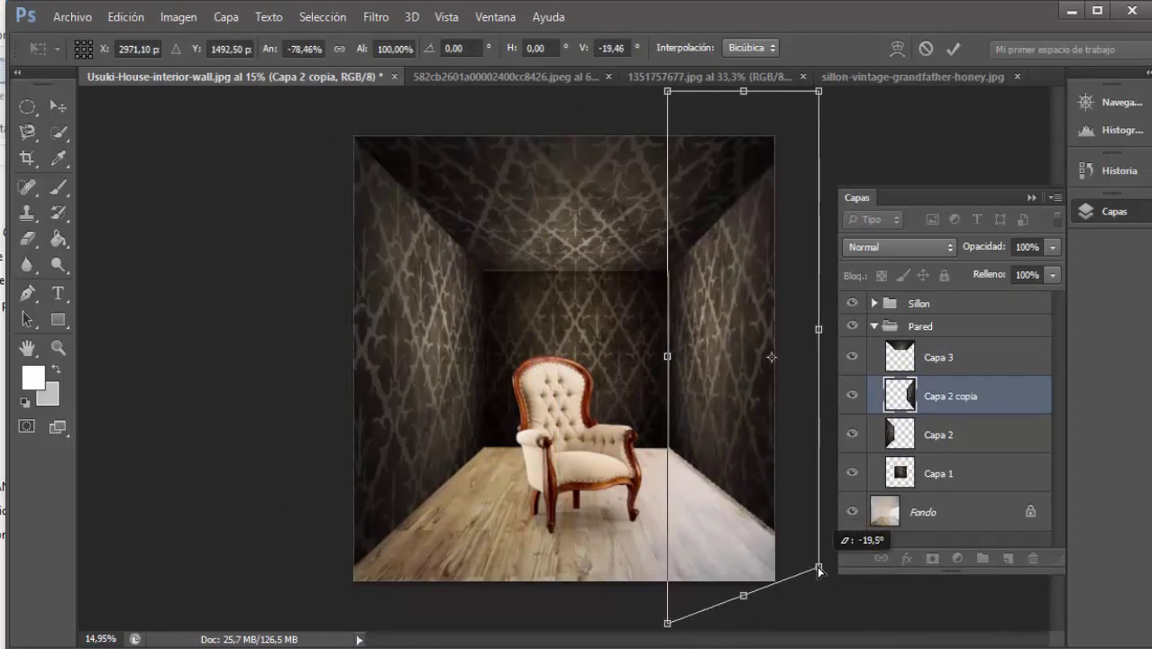
scroll(685, 441, "up", 4)
mouse_move(762, 457)
left_mouse_down()
mouse_move(559, 470)
mouse_move(540, 332)
left_mouse_up()
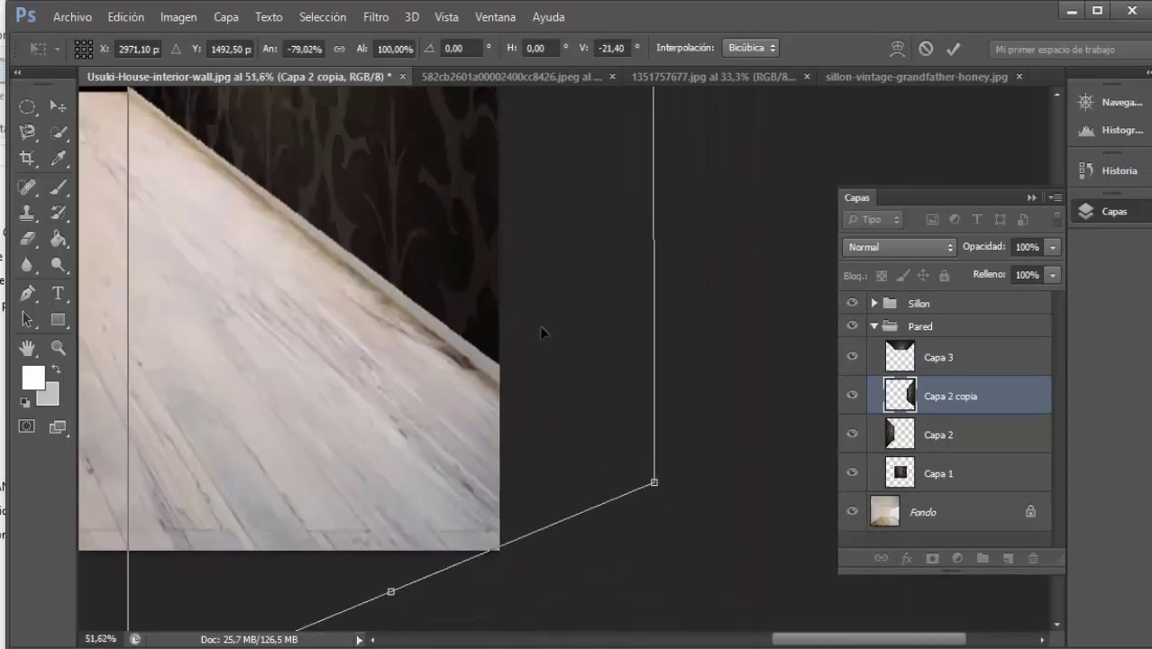
key("Return")
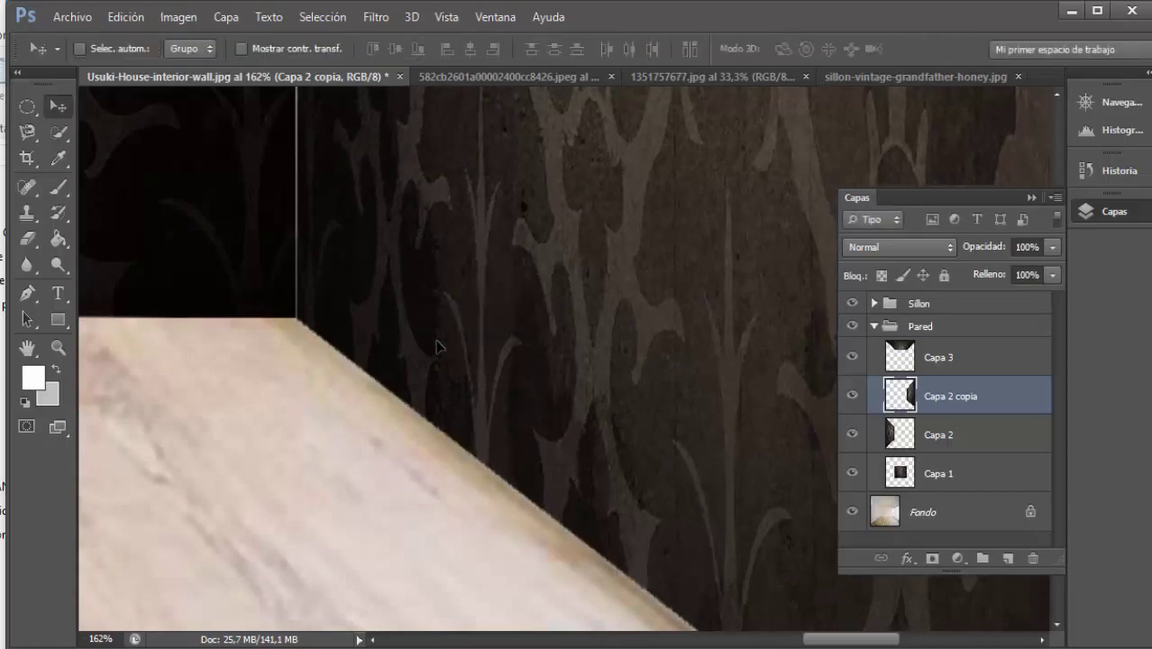
Inspect the wall seam, then add a Hue/Saturation adjustment above the collapsed Pared group
left_click_drag(541, 379, 442, 330)
key("ctrl+t")
scroll(443, 330, "up", 2)
scroll(407, 340, "up", 3)
key("Return")
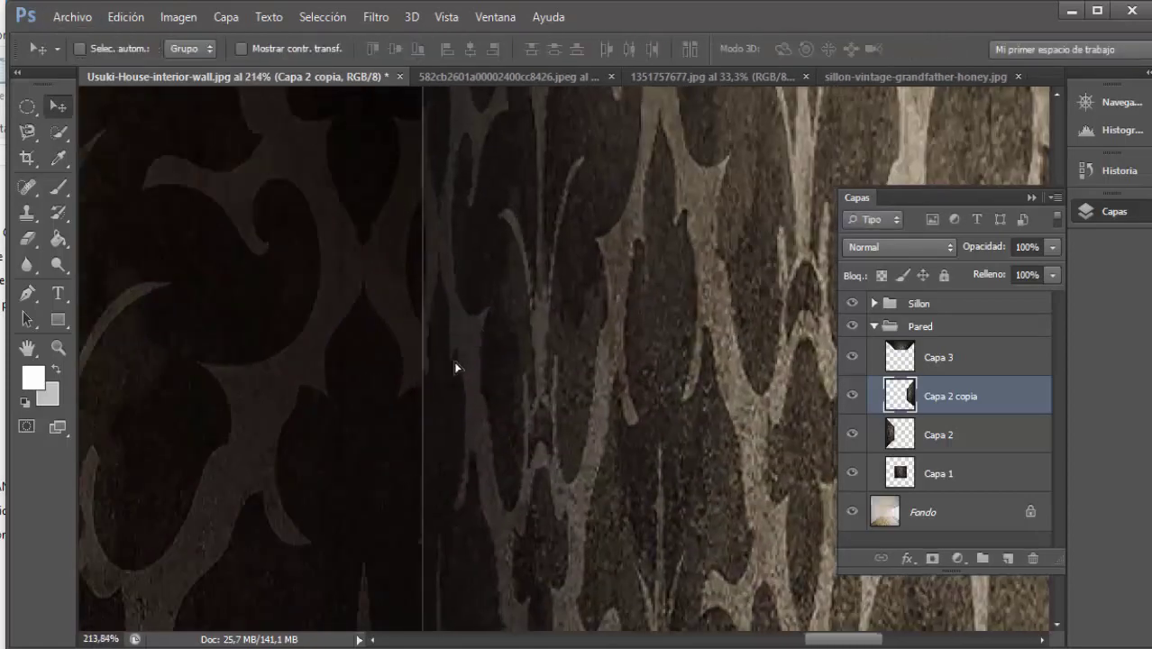
scroll(455, 368, "down", 8)
left_click(920, 325)
left_click(873, 325)
left_click(957, 558)
Clip the Hue/Saturation layer to Pared with hue -10, saturation +30, lightness -3
left_click(956, 316)
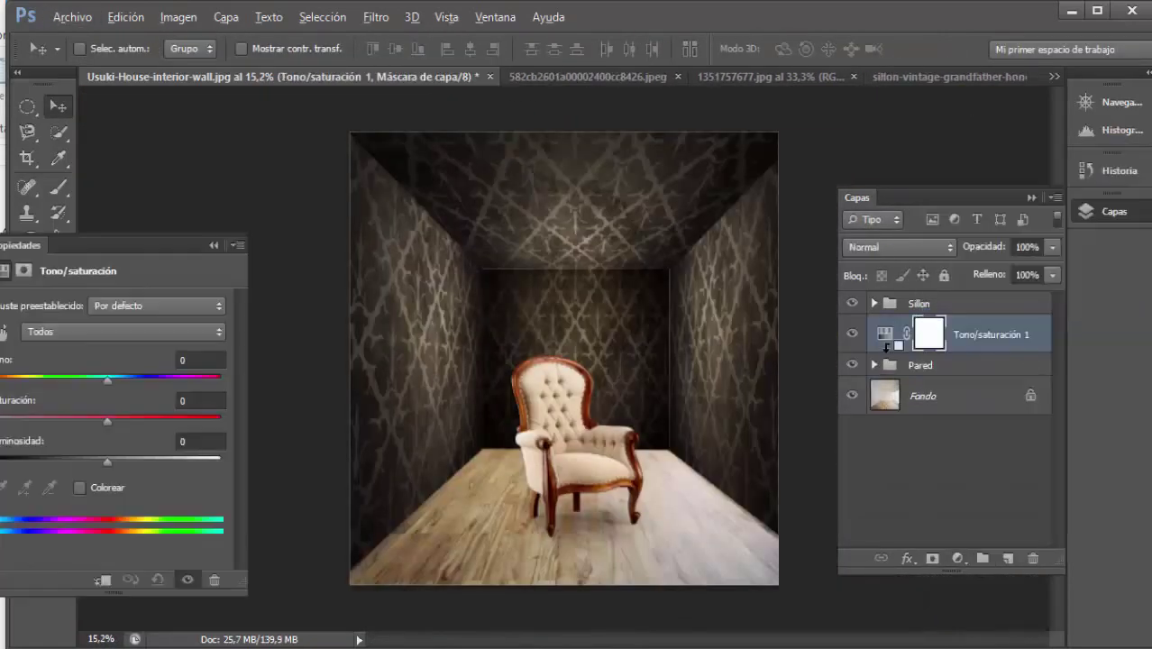
left_click_drag(107, 461, 103, 456)
left_click_drag(108, 378, 127, 383)
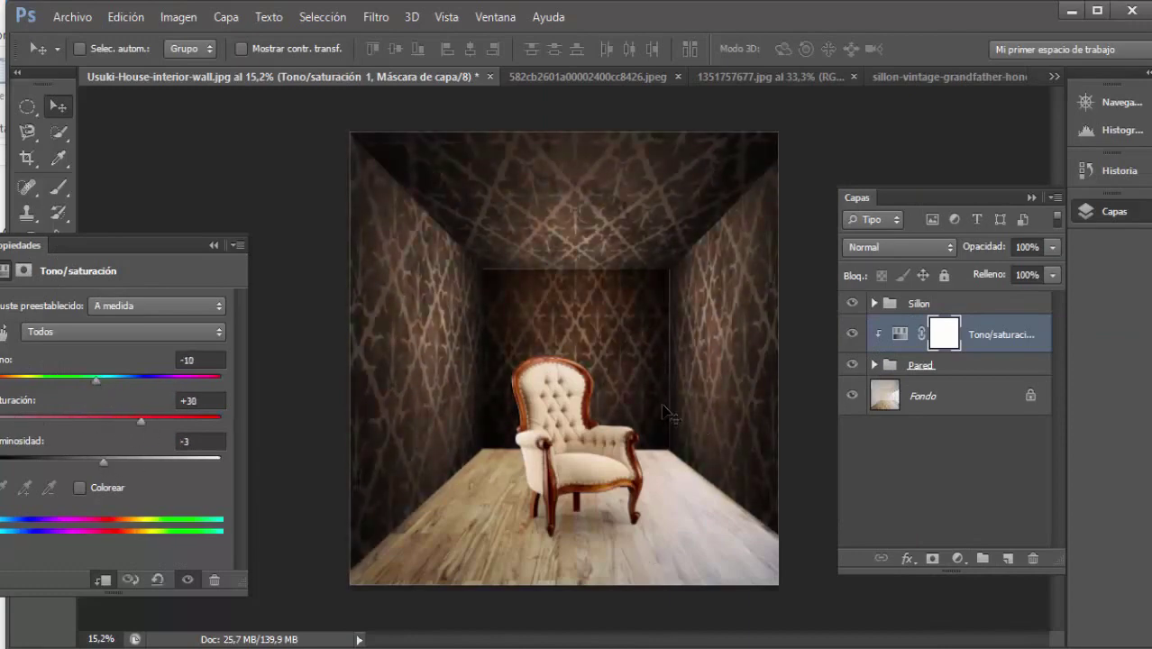
scroll(635, 321, "up", 1)
Briefly hide the ceiling wallpaper, select the room background, then switch to the black cat photo
left_click(873, 364)
left_click(850, 396)
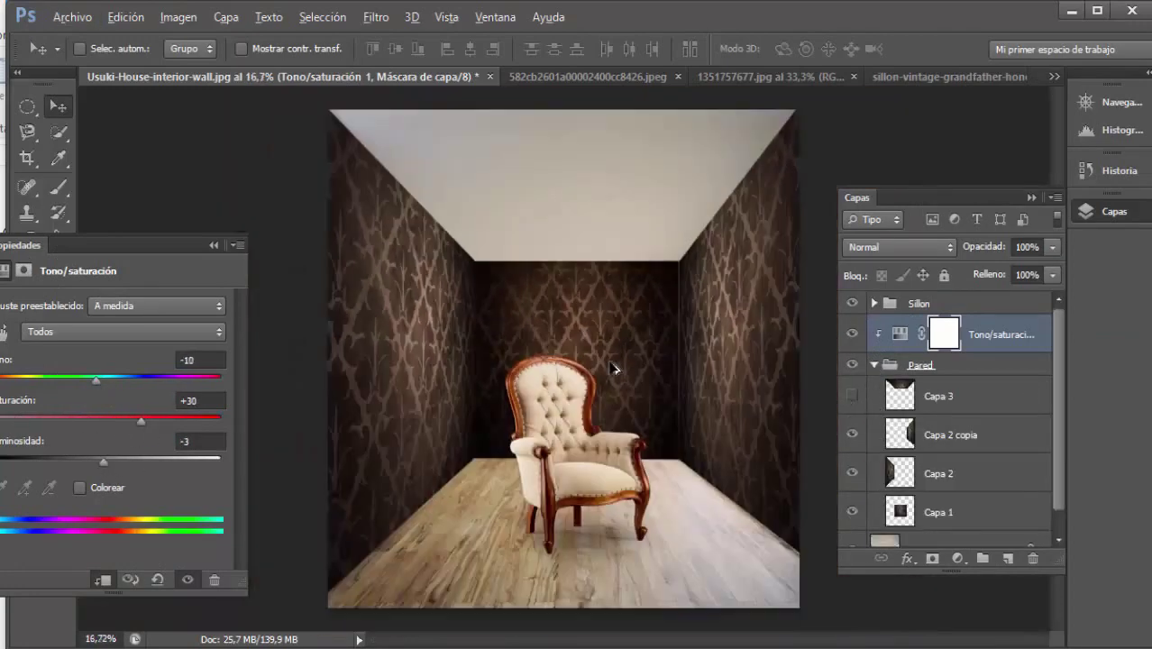
scroll(805, 358, "down", 3)
left_click(928, 541)
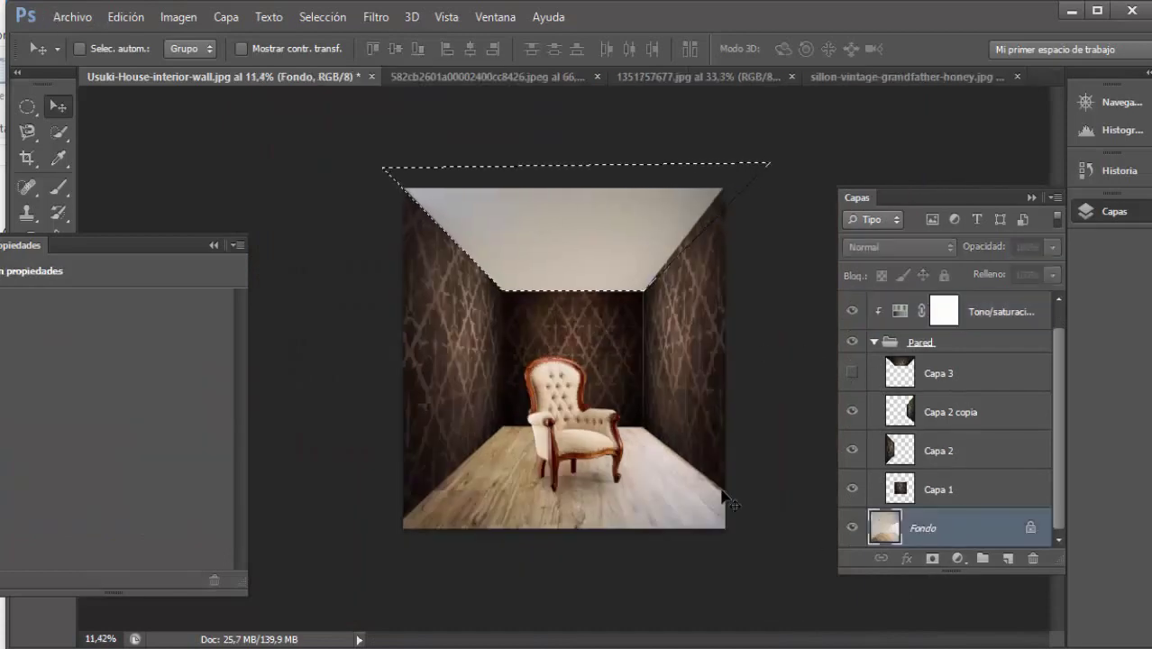
scroll(654, 316, "up", 3)
scroll(901, 378, "up", 1)
left_click(851, 396)
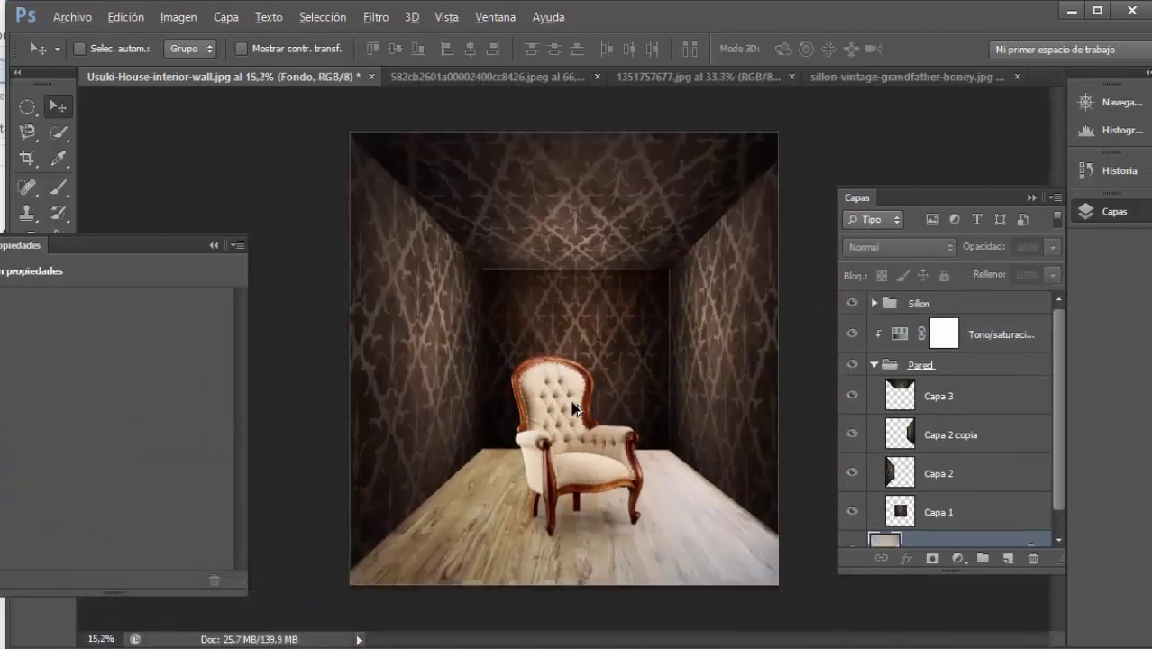
left_click(59, 18)
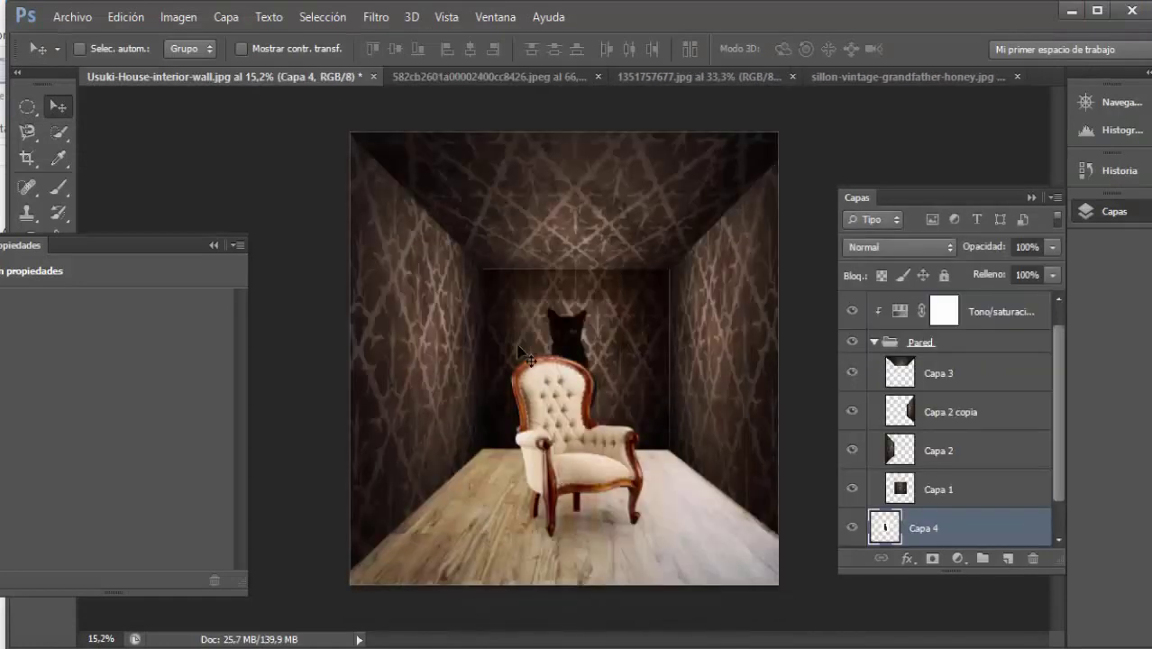
Bring the cat photo into the room and select the cat with Quick Selection
scroll(530, 361, "up", 2)
left_click_drag(928, 527, 924, 302)
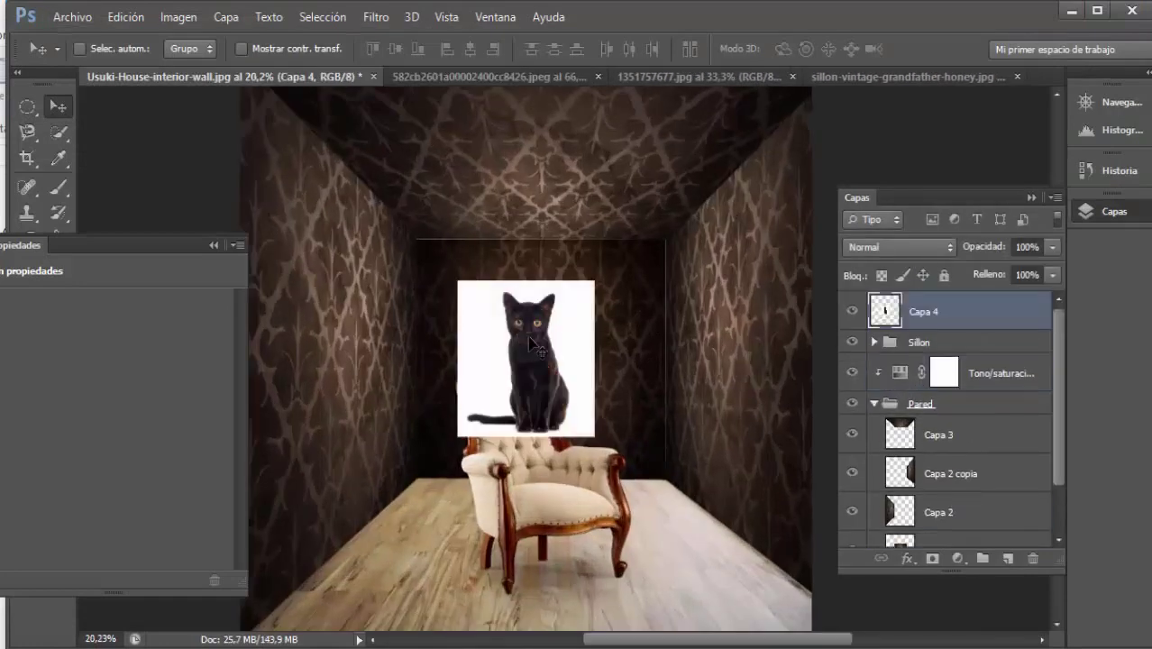
scroll(545, 472, "up", 6)
left_click(850, 311, "alt")
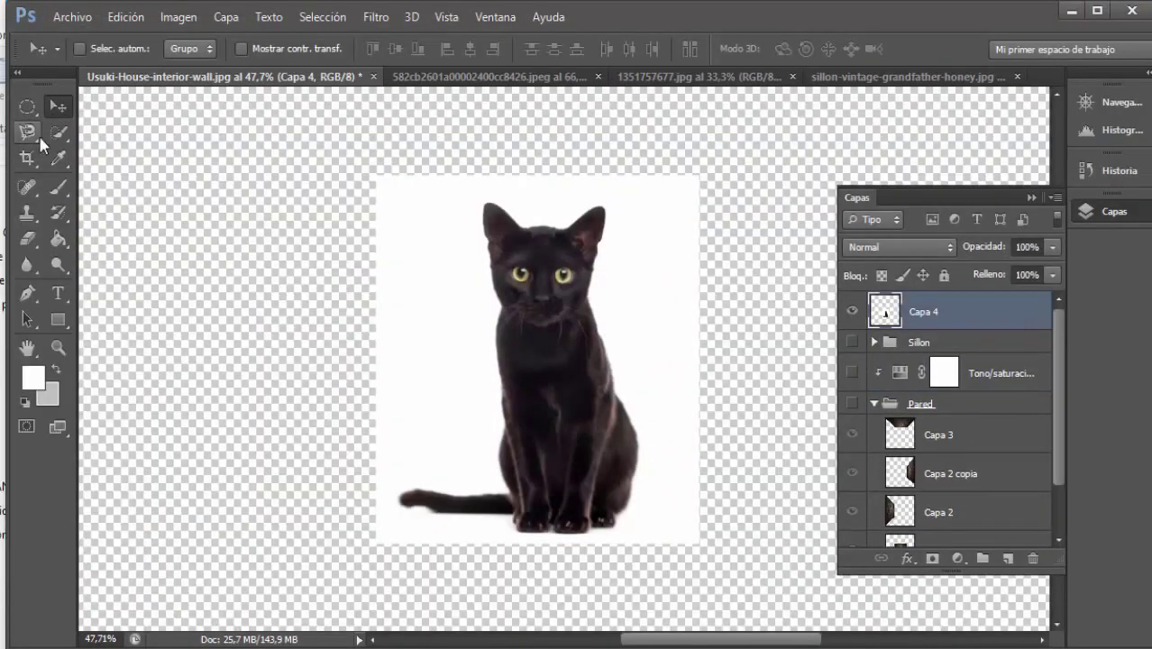
left_click(58, 187)
left_click(58, 132)
left_click(523, 253)
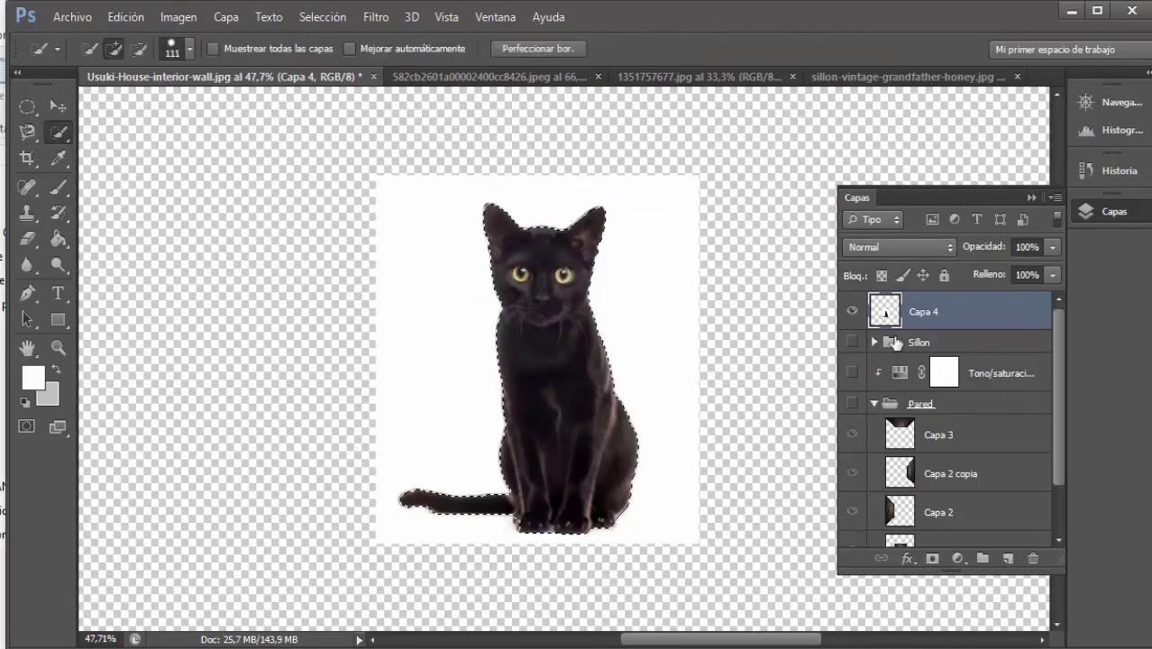
Add Capa 5, group both cat layers as 'cat', and restore the other layers' visibility
left_click(895, 342)
left_click(1009, 559)
left_click(923, 311, "shift")
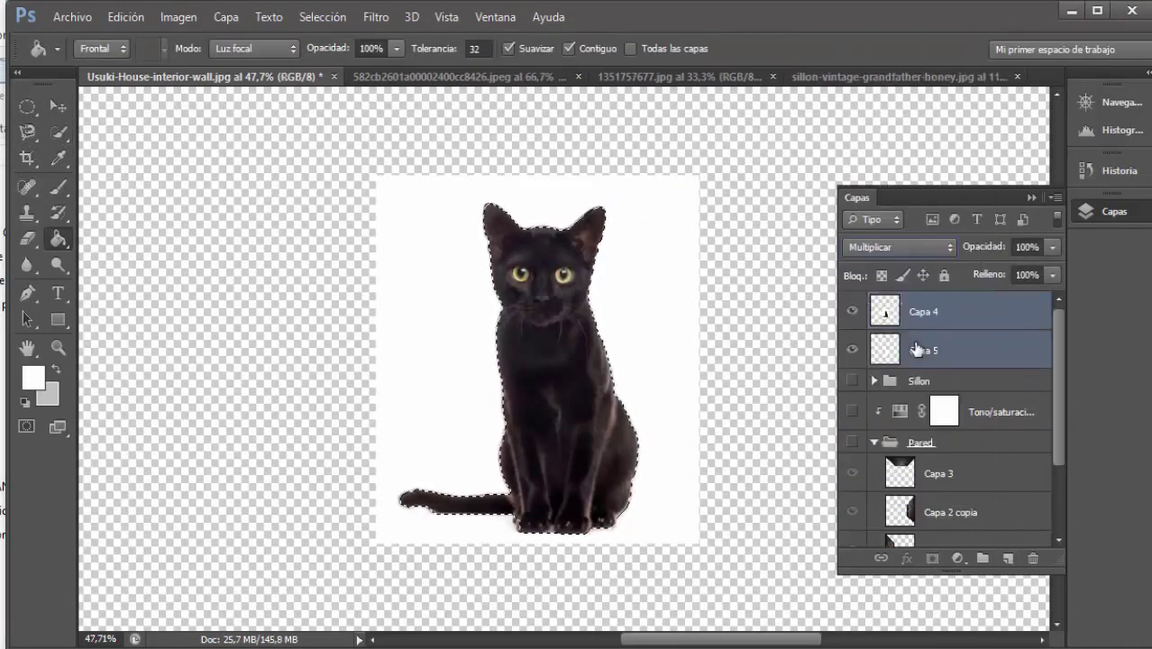
key("ctrl+g")
double_click(915, 302)
type("cat")
key("Return")
left_click(851, 326)
left_click(850, 387)
left_click(850, 356)
key("ctrl+d")
Scale the cat group down and move it lower, then show the wooden floor
left_click(873, 303)
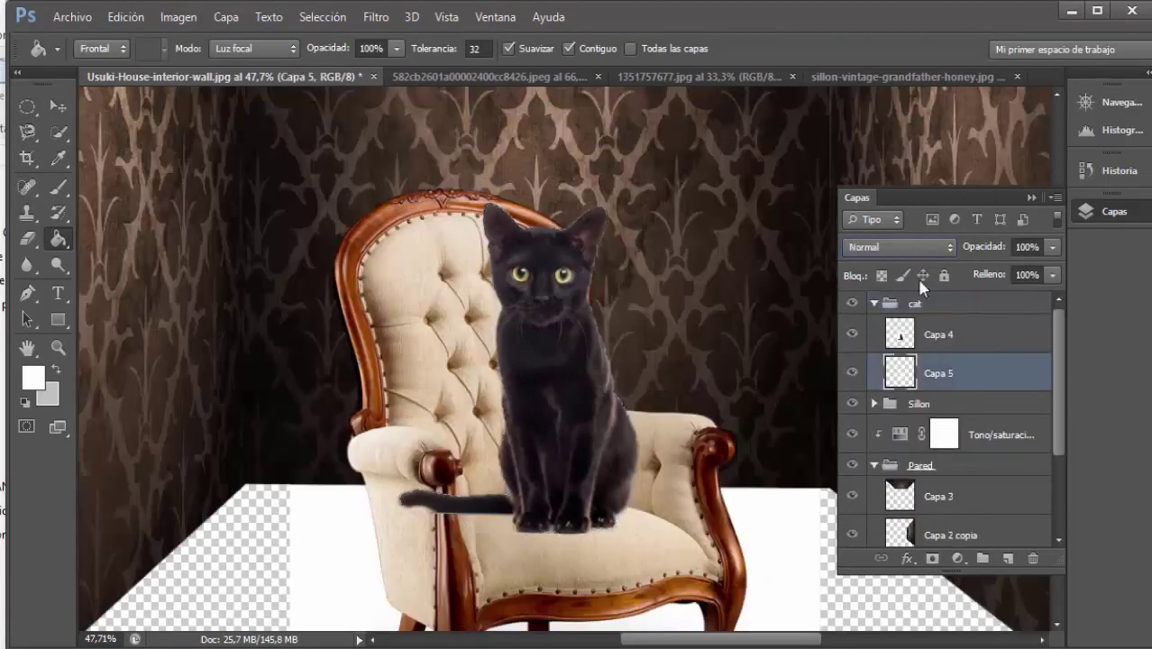
left_click(915, 303)
key("ctrl+t")
left_click_drag(638, 204, 631, 245)
mouse_move(568, 360)
left_mouse_down()
mouse_move(598, 417)
mouse_move(568, 387)
left_mouse_up()
key("Return")
key("ctrl+minus")
left_click(874, 387)
left_click(851, 418)
scroll(766, 442, "down", 1)
key("ctrl+t")
Flip the cat horizontally and confirm its placement on the armchair
key("Return")
left_click(126, 16)
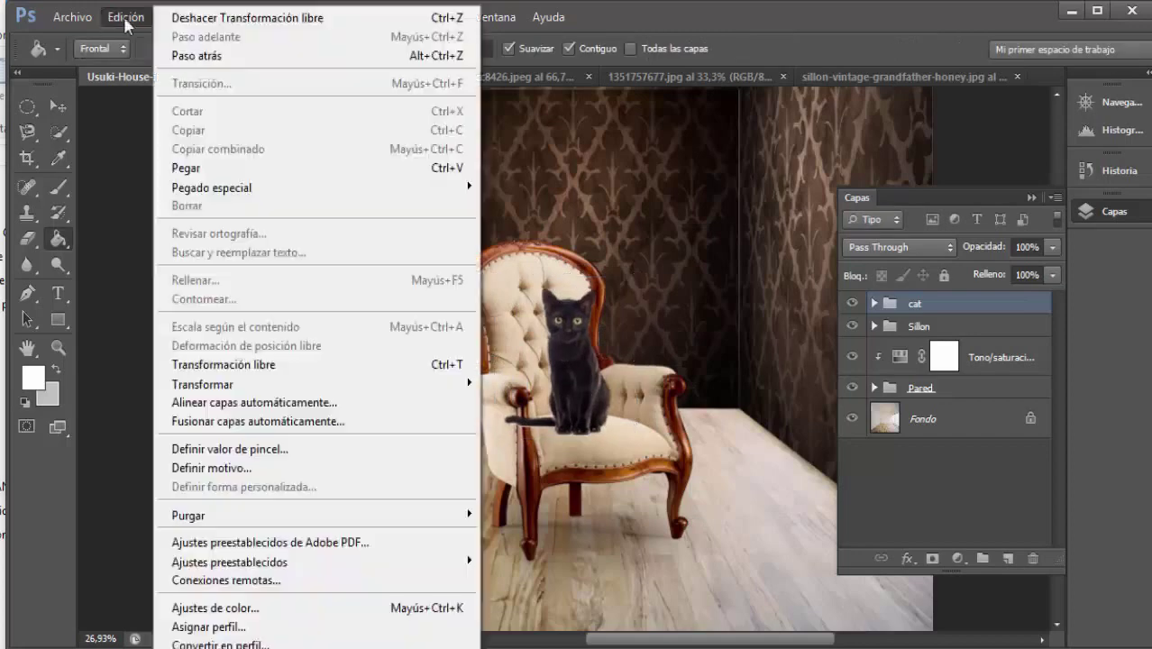
left_click(551, 606)
left_click(474, 298)
key("ctrl+t")
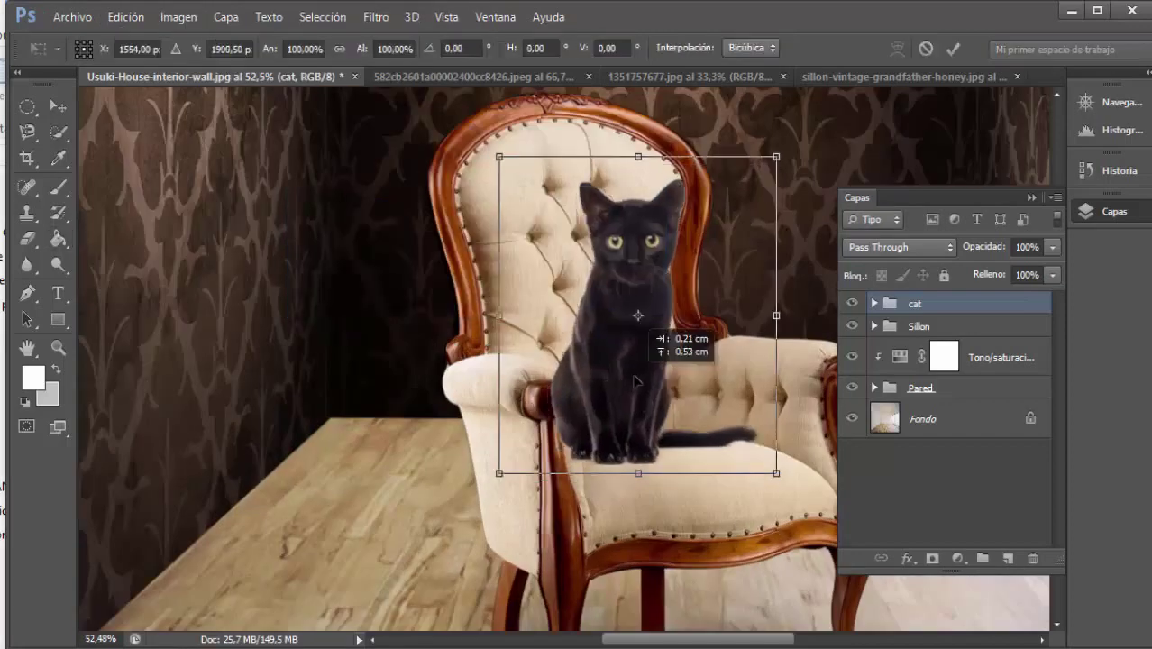
key("Escape")
Set up a white brush for masking the cat group, then open a floor texture file
scroll(550, 424, "up", 3)
key("b")
key("x")
right_click(548, 422)
key("Escape")
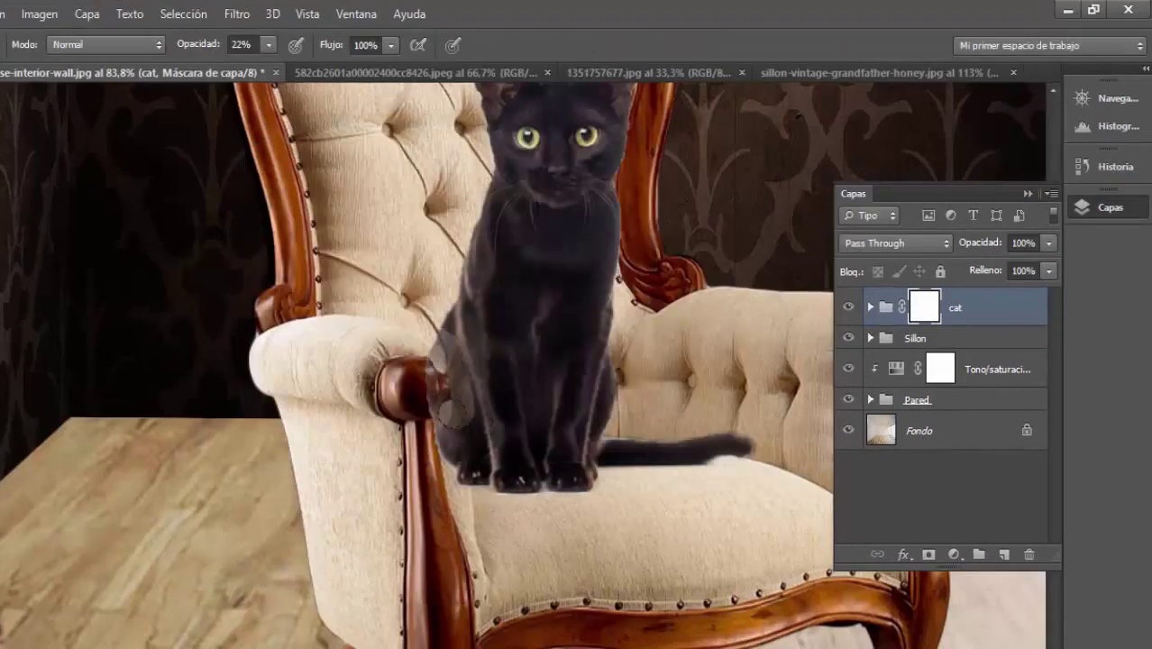
scroll(551, 405, "up", 3)
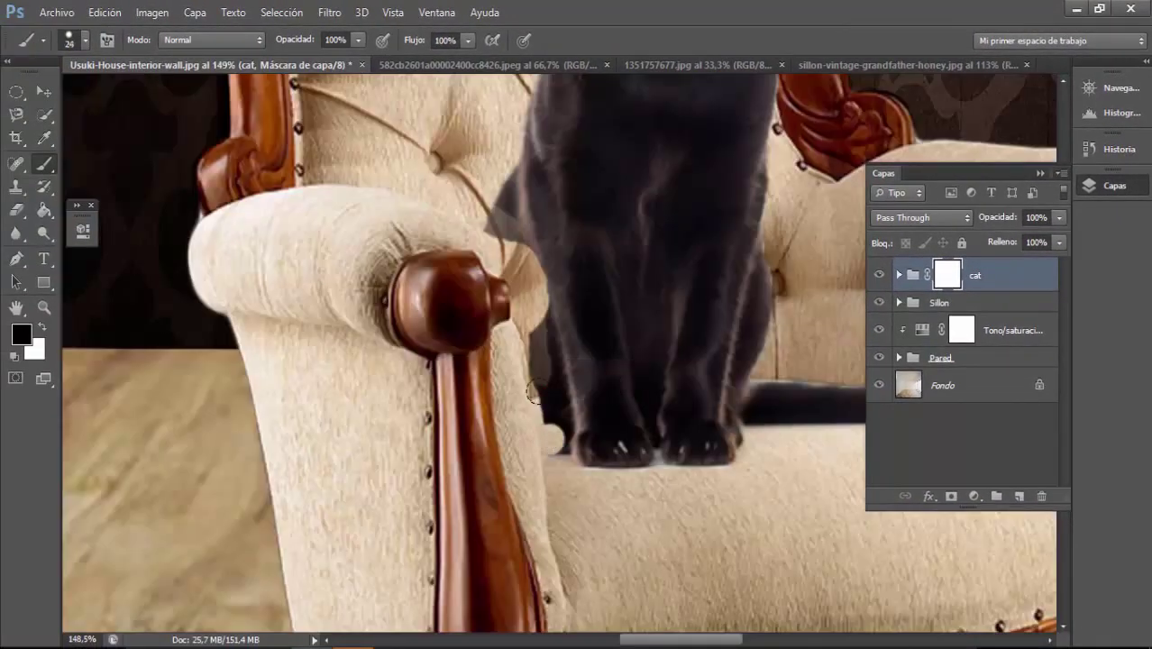
scroll(525, 379, "down", 2)
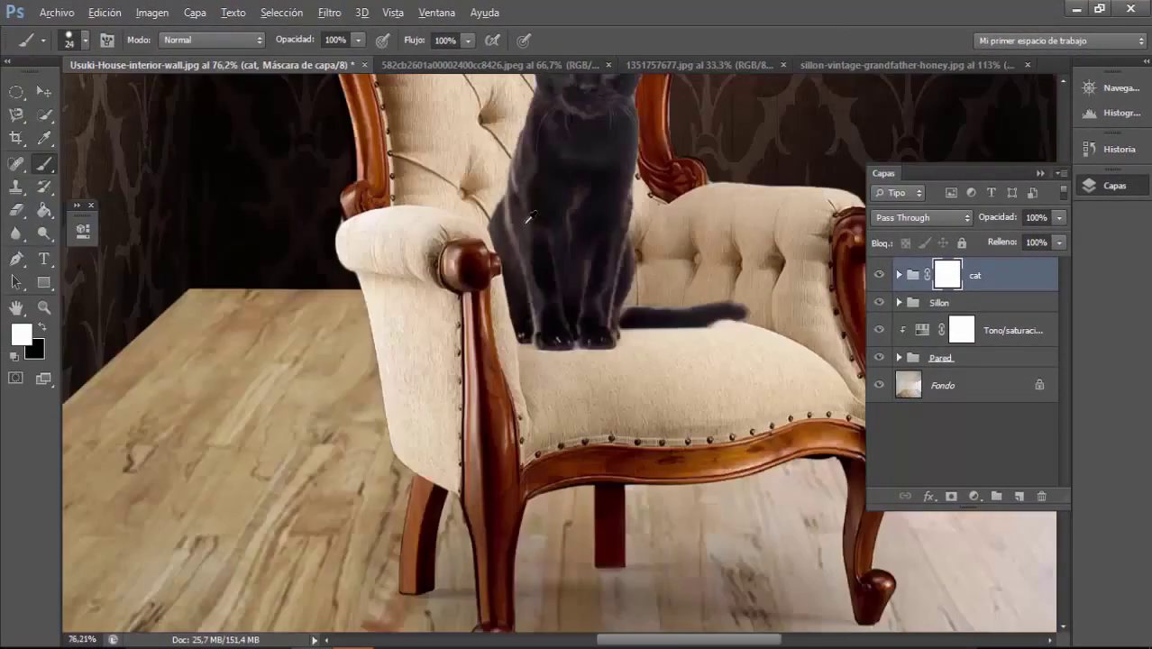
scroll(525, 379, "down", 2)
scroll(526, 378, "down", 2)
key("ctrl+o")
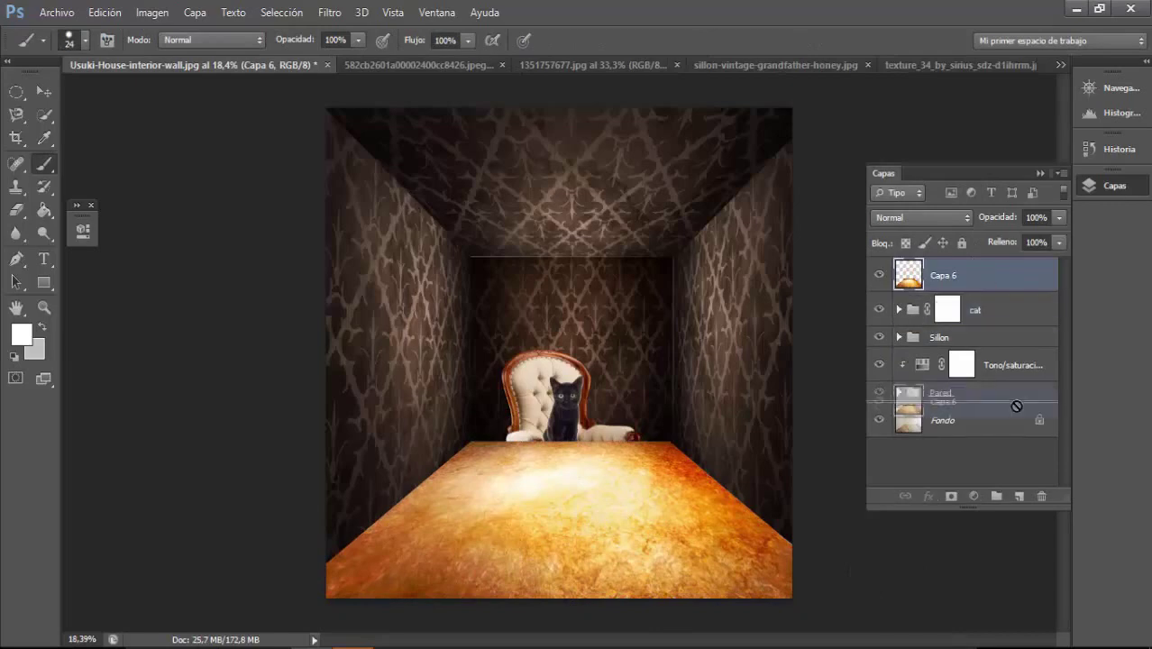
Move the floor texture layer Capa 6 into the Pared group beneath the walls
left_click_drag(1017, 407, 1016, 401)
left_click(898, 361)
left_click_drag(956, 434, 907, 455)
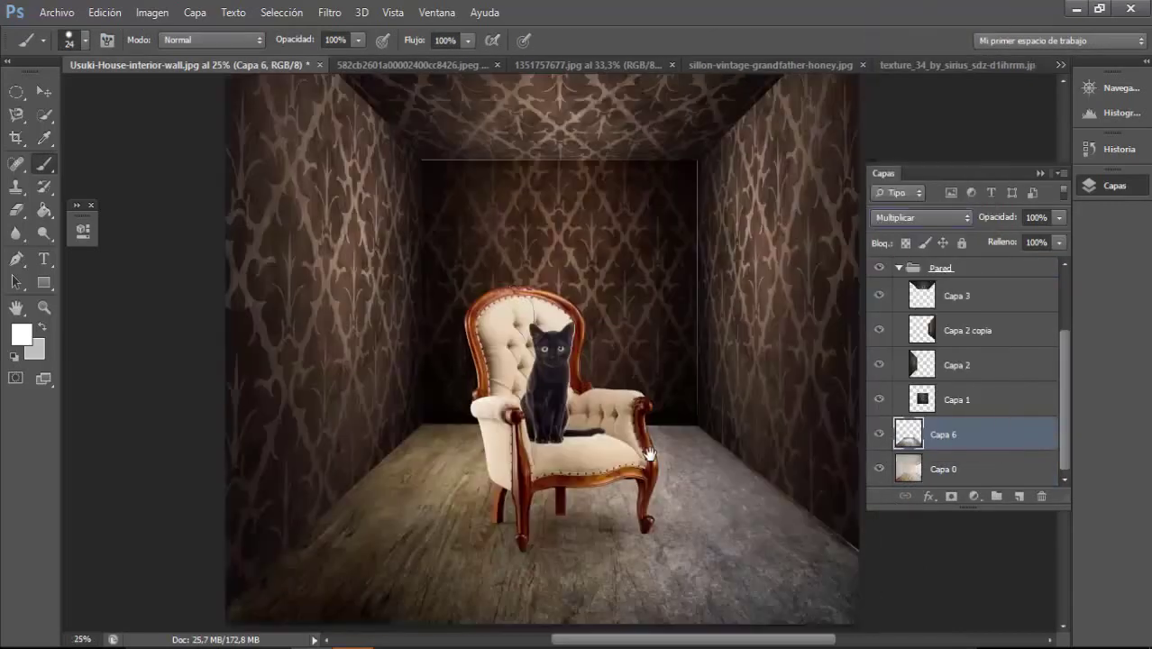
Add a new layer and paint black shading over the armchair's left side
left_click(1017, 496)
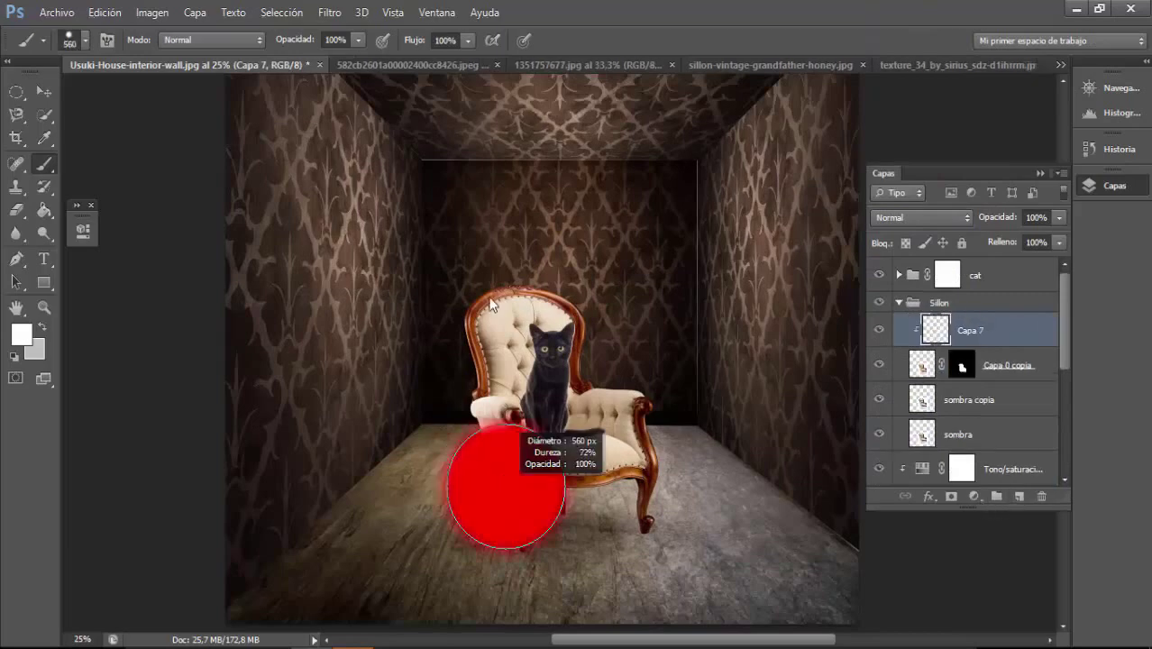
key("d")
left_click_drag(518, 532, 443, 455)
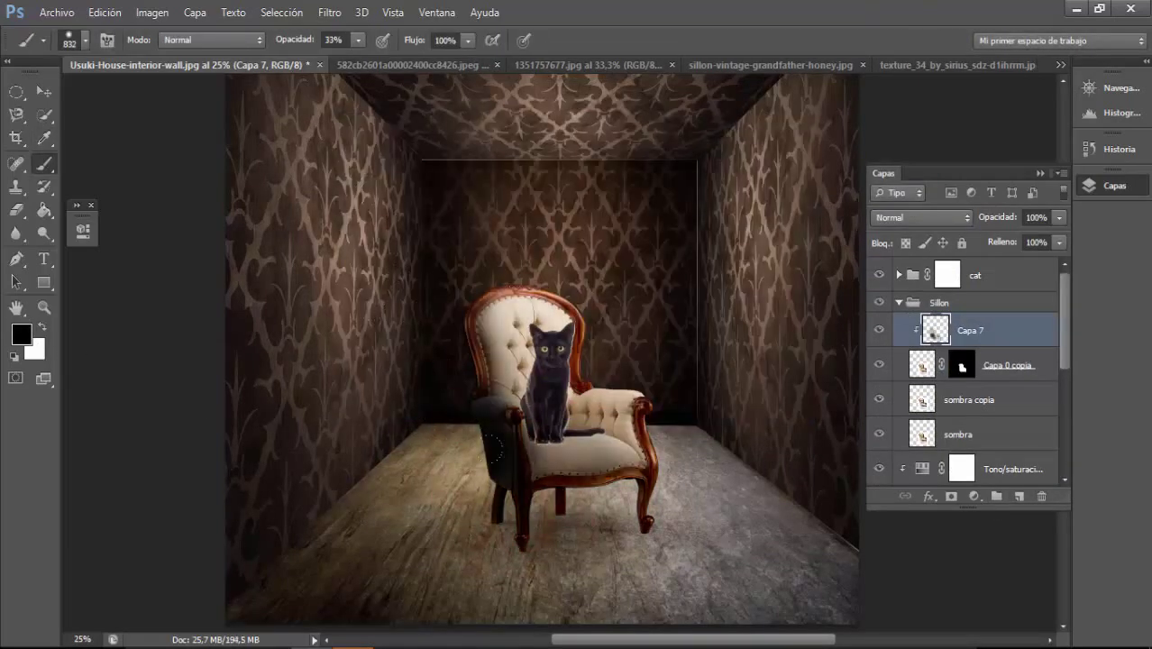
Add a Curves adjustment above the chair shading and pull the curve down
left_click(973, 495)
left_click(982, 210)
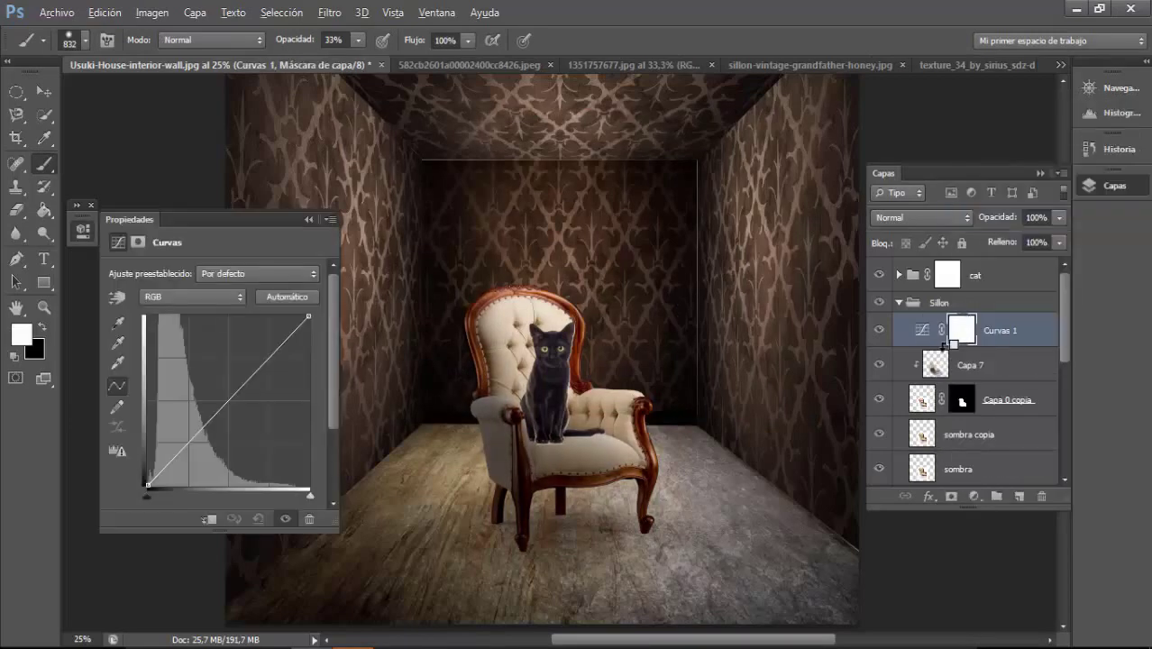
left_click_drag(243, 402, 243, 408)
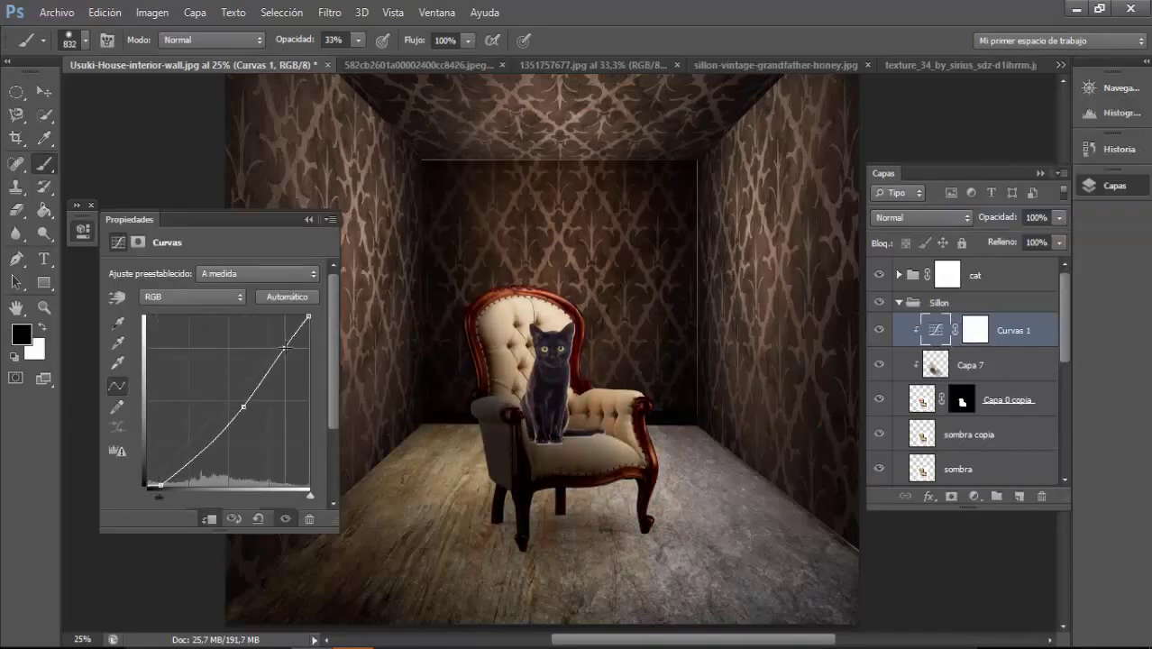
left_click(308, 219)
In the cat group, replace a stray Levels layer with Curves raised to brighten the cat
scroll(569, 360, "up", 1)
left_click(948, 274)
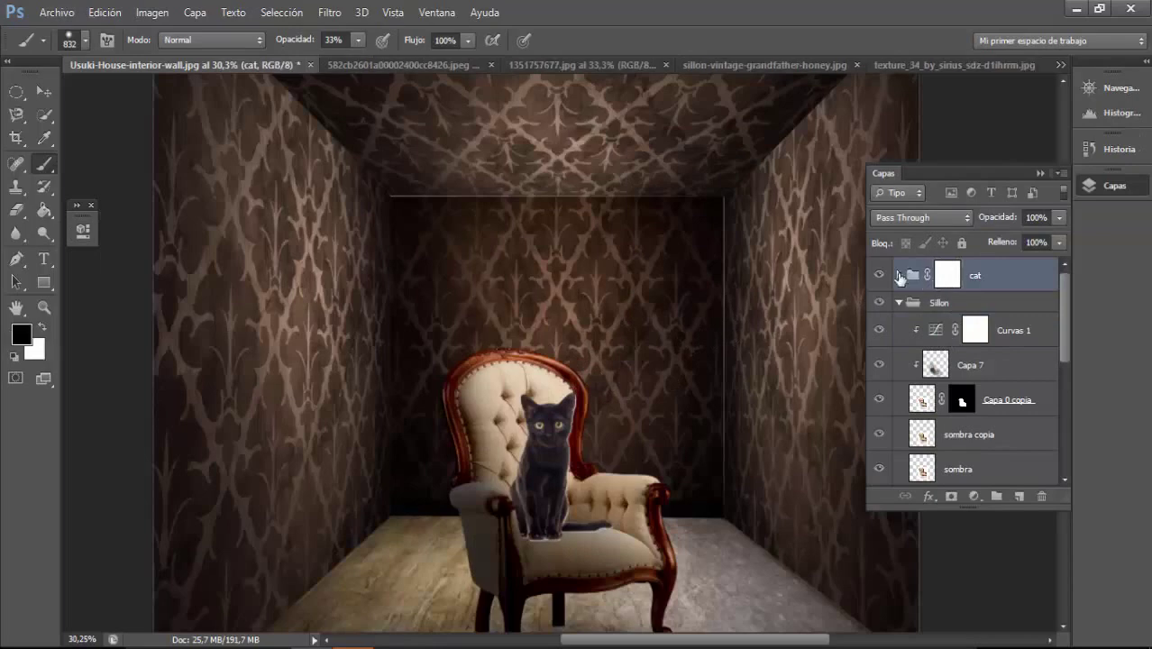
left_click(898, 275)
left_click(973, 495)
left_click(992, 184)
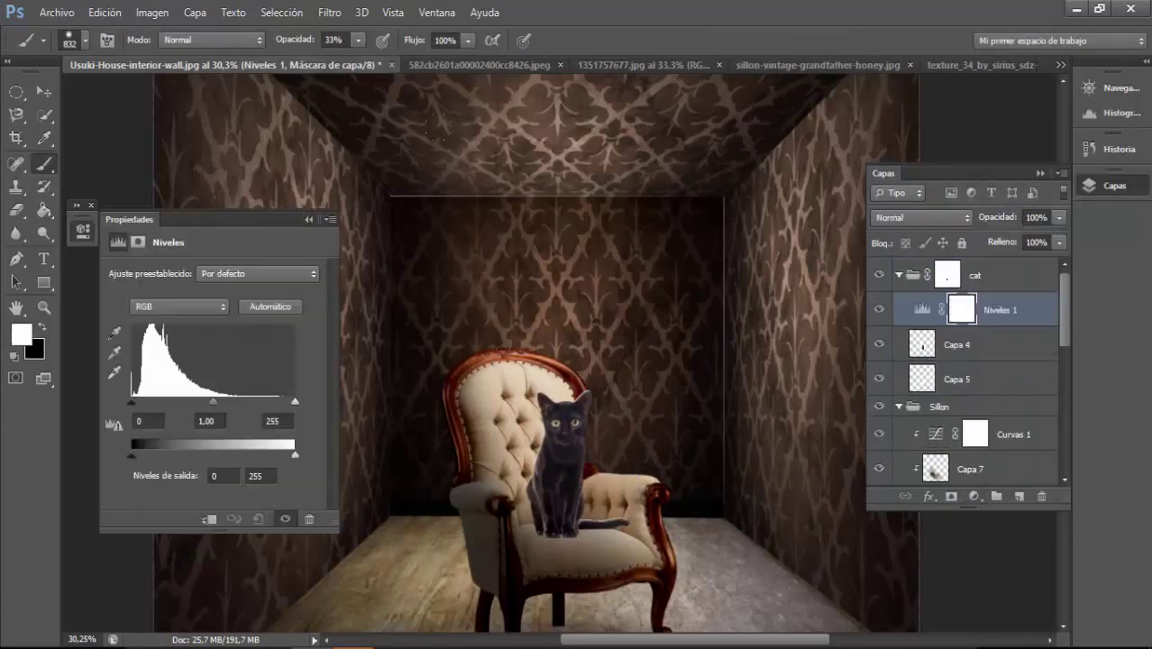
left_click(308, 219)
left_click(973, 495)
left_click(995, 212)
left_click_drag(220, 408, 221, 383)
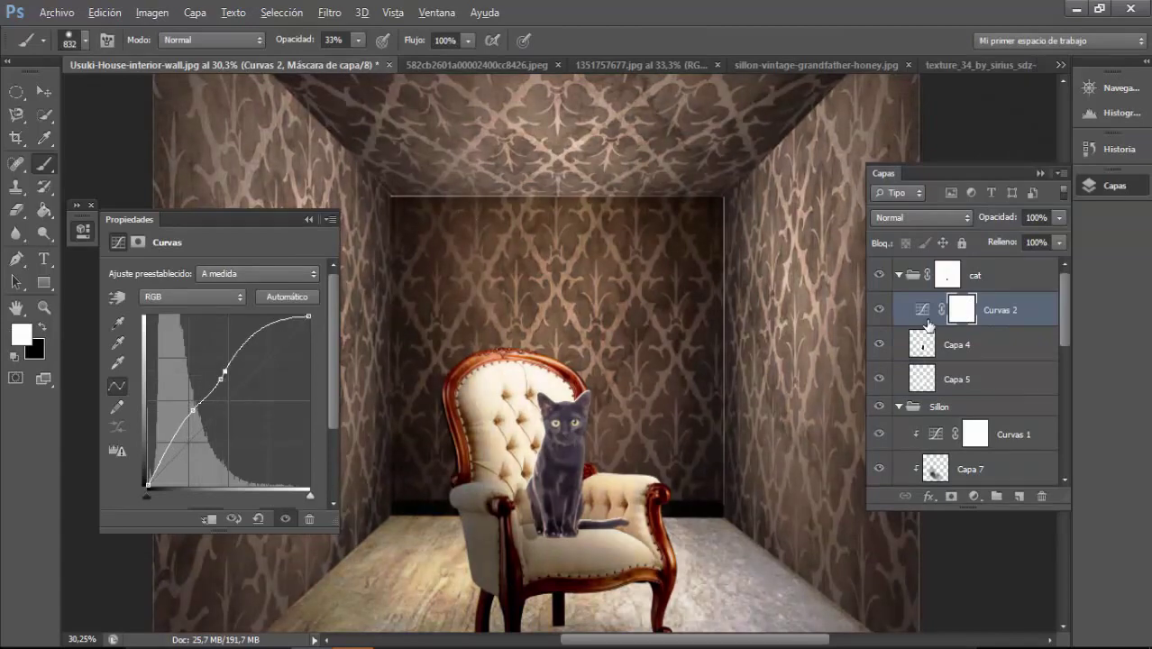
Clip the cat's Curvas 2 adjustment to Capa 4 and pan to the cat's head
left_click(928, 326, "alt")
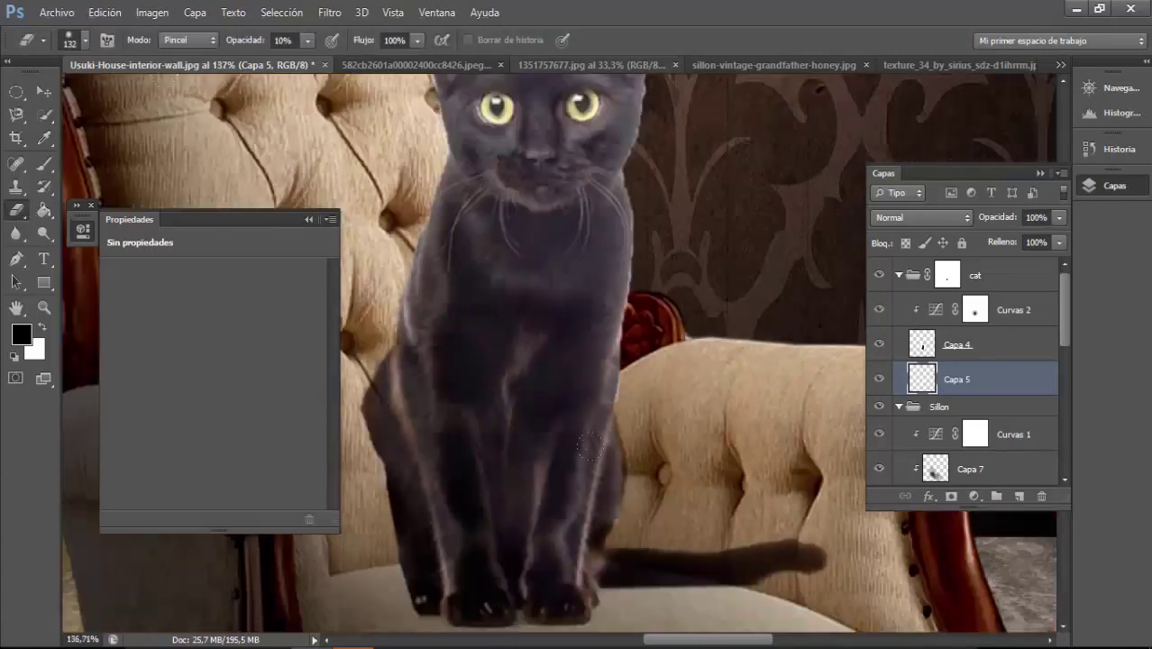
left_click_drag(641, 140, 642, 291)
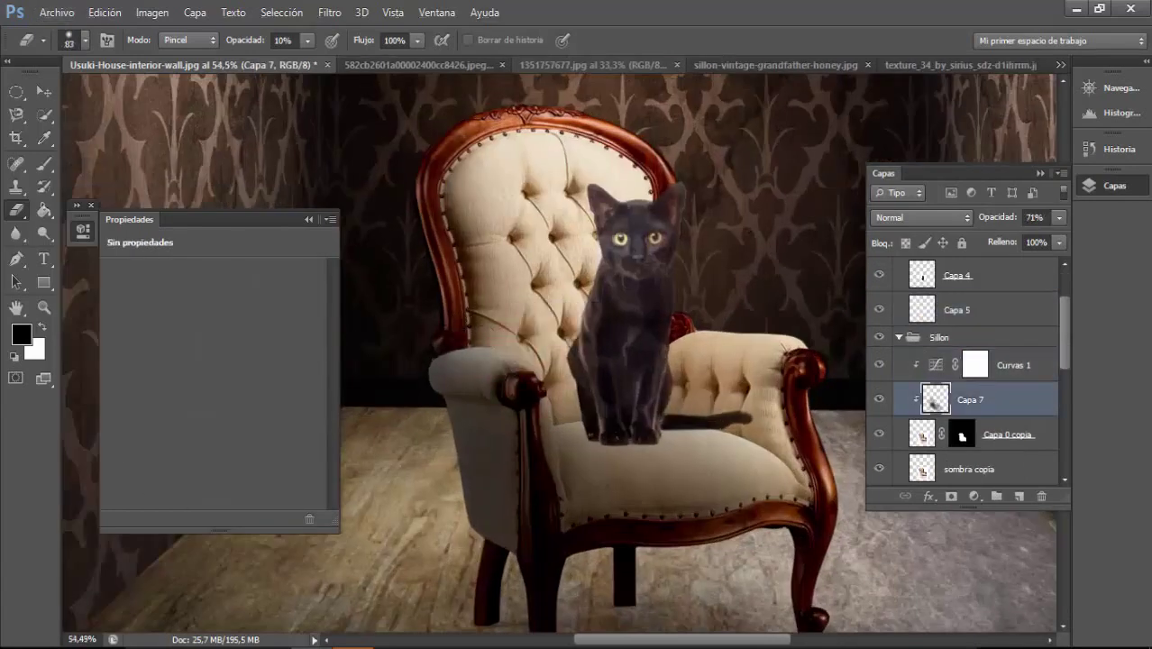
Adjust the brush settings and enlarge the brush size for painting
right_click(644, 441)
key("F5")
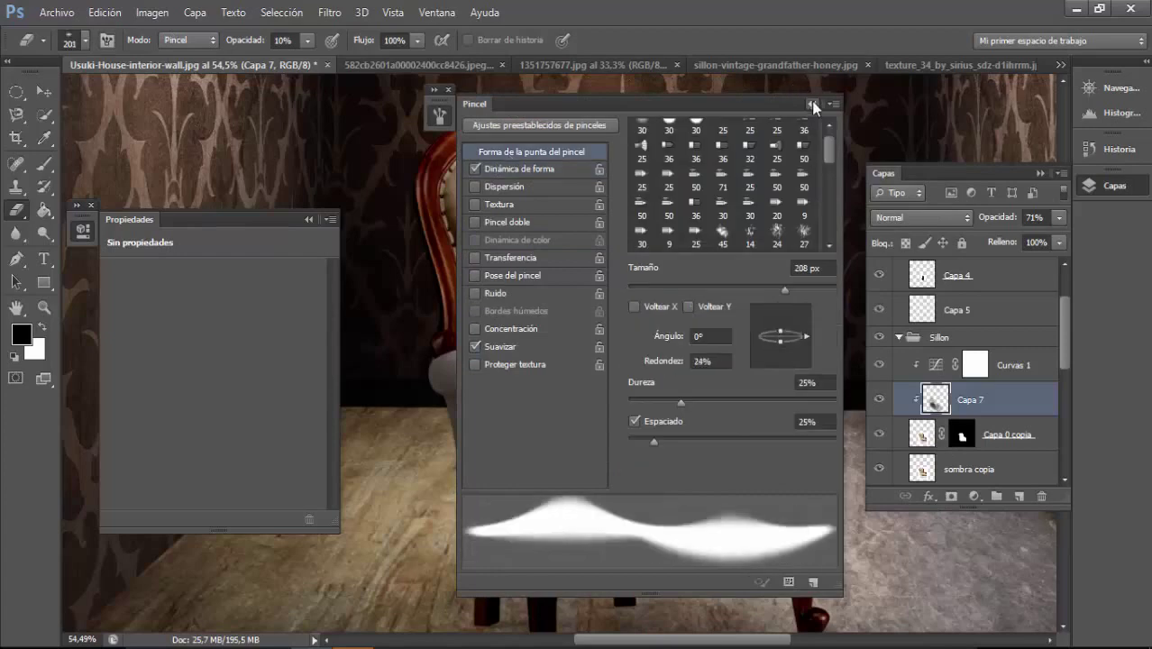
left_click(812, 105)
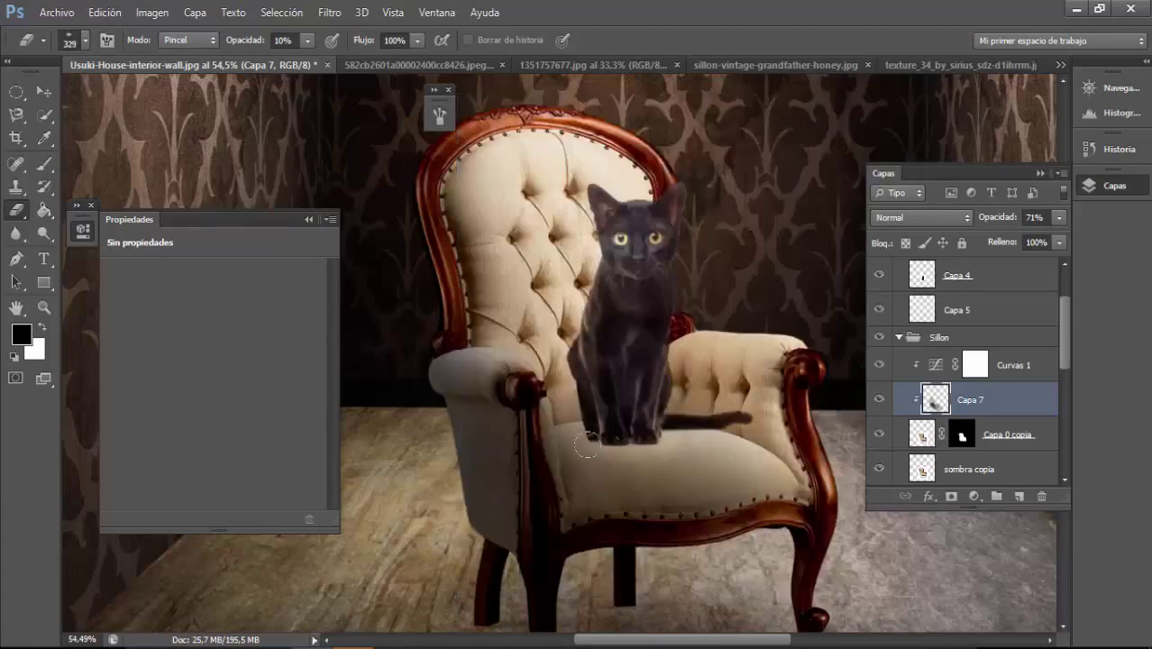
scroll(667, 413, "down", 1)
left_click_drag(667, 413, 701, 410)
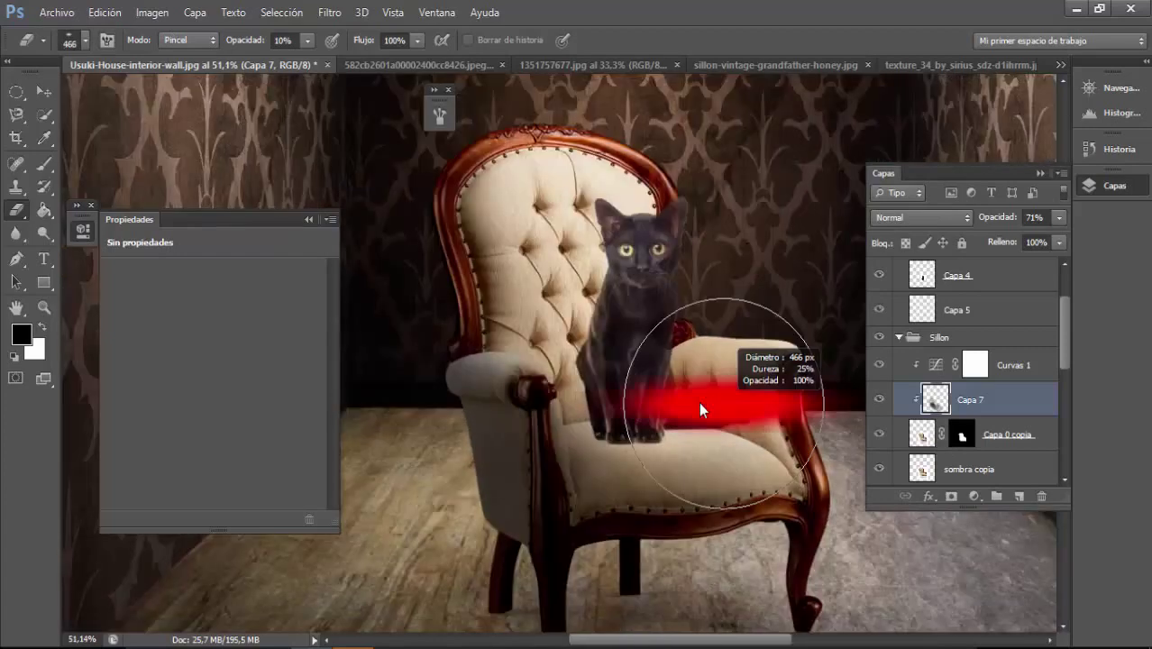
Add a strongly darkening Curves above Curvas 1, invert its mask, and paint white under the cat
left_click(943, 375)
left_click(973, 495)
left_click(991, 210)
left_click_drag(228, 400, 267, 426)
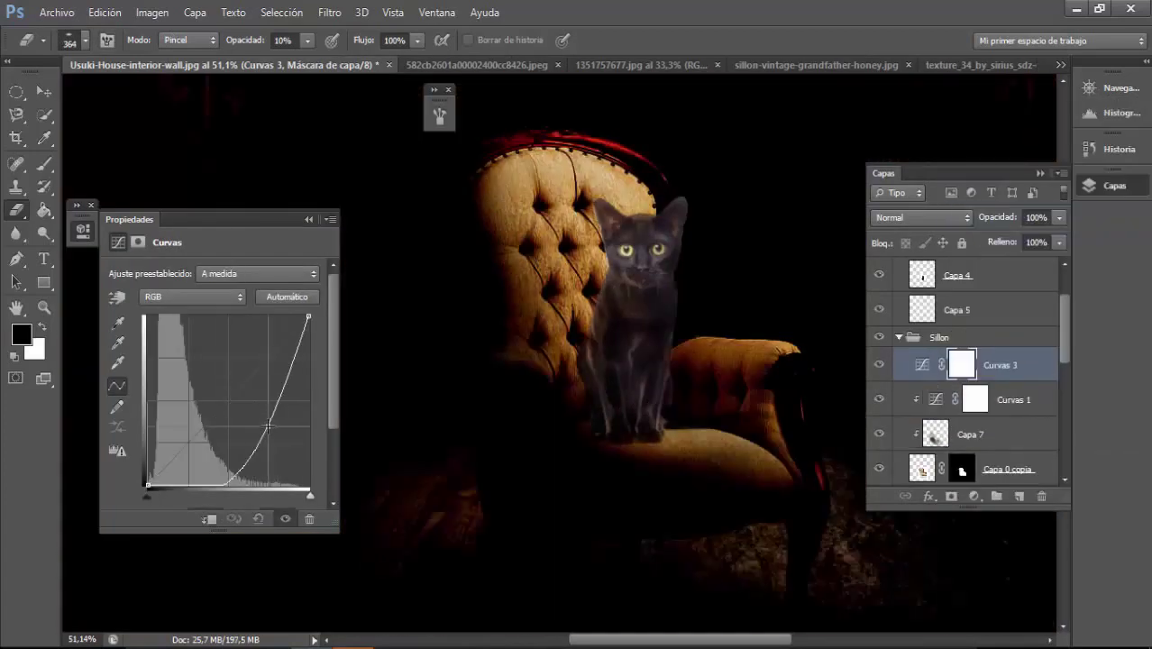
key("ctrl+i")
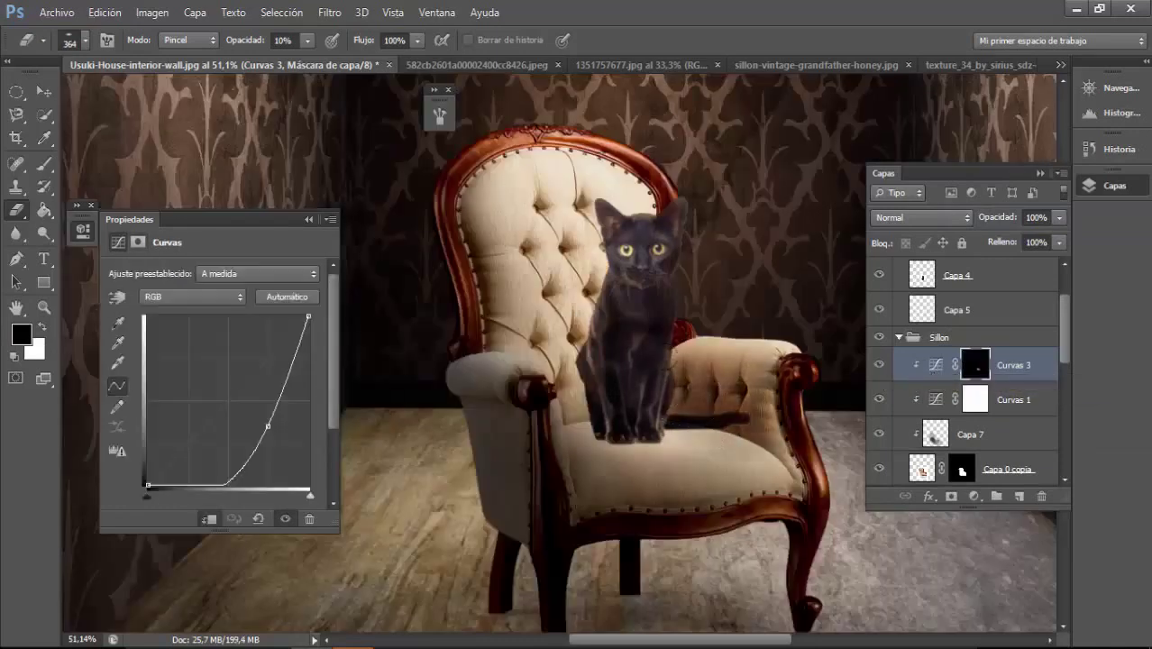
key("x")
left_click_drag(558, 436, 475, 464)
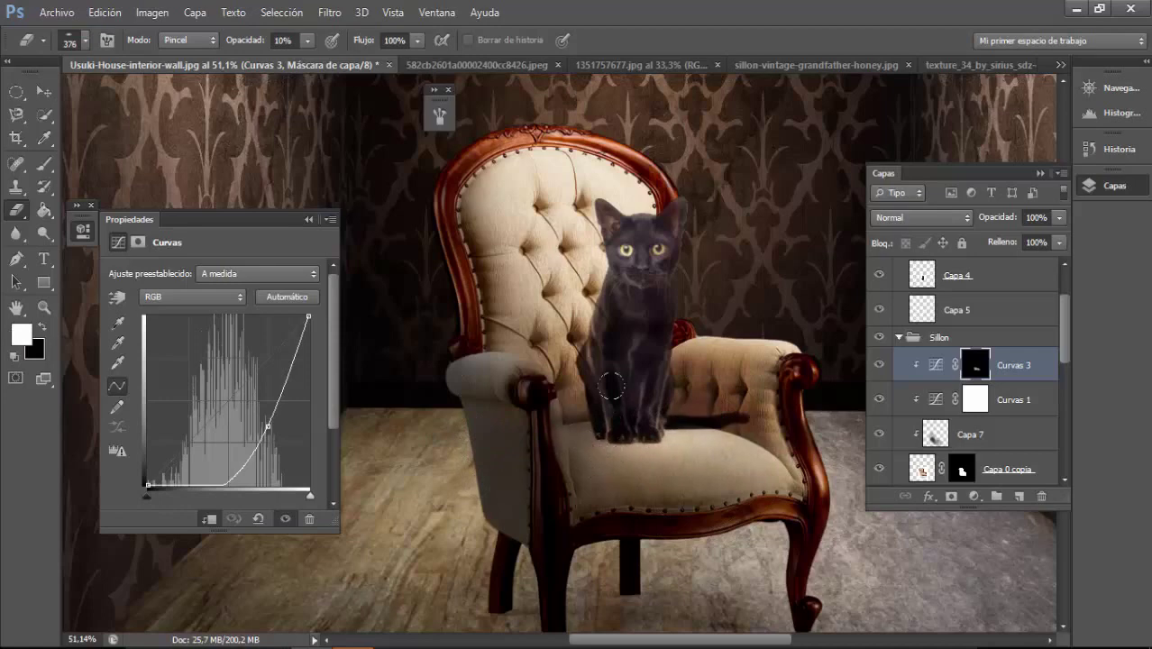
scroll(611, 385, "down", 5)
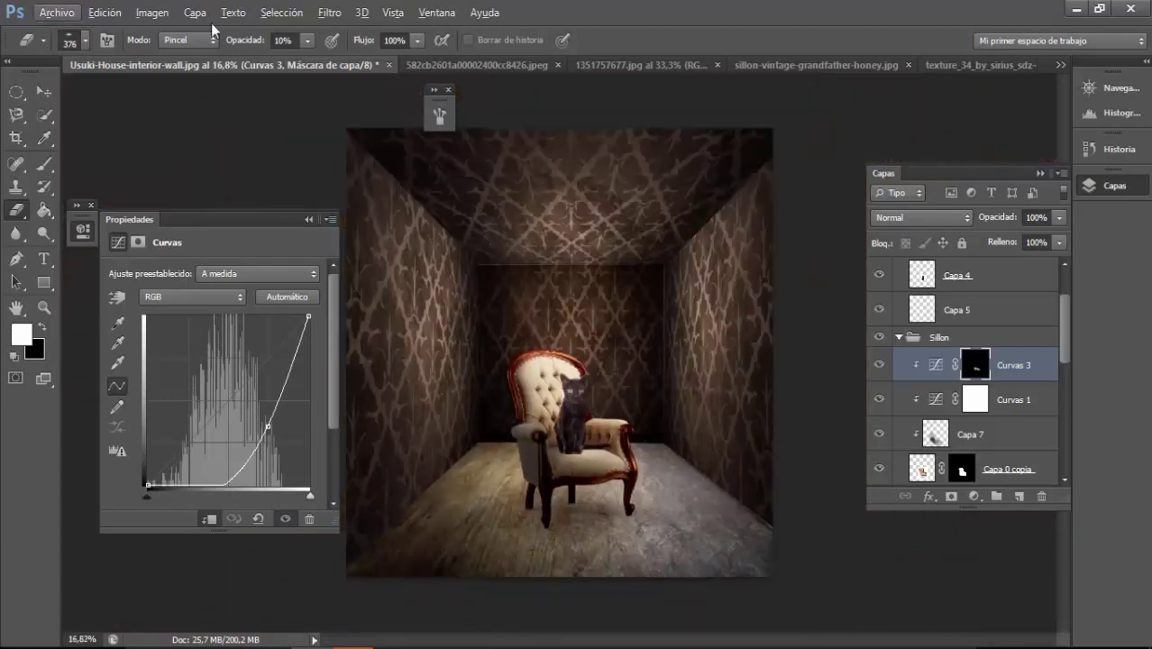
Review the source documents, then stretch the floor texture layer into a floor trapezoid
left_click(862, 64)
left_click(341, 64)
left_click(86, 64)
left_click(940, 434)
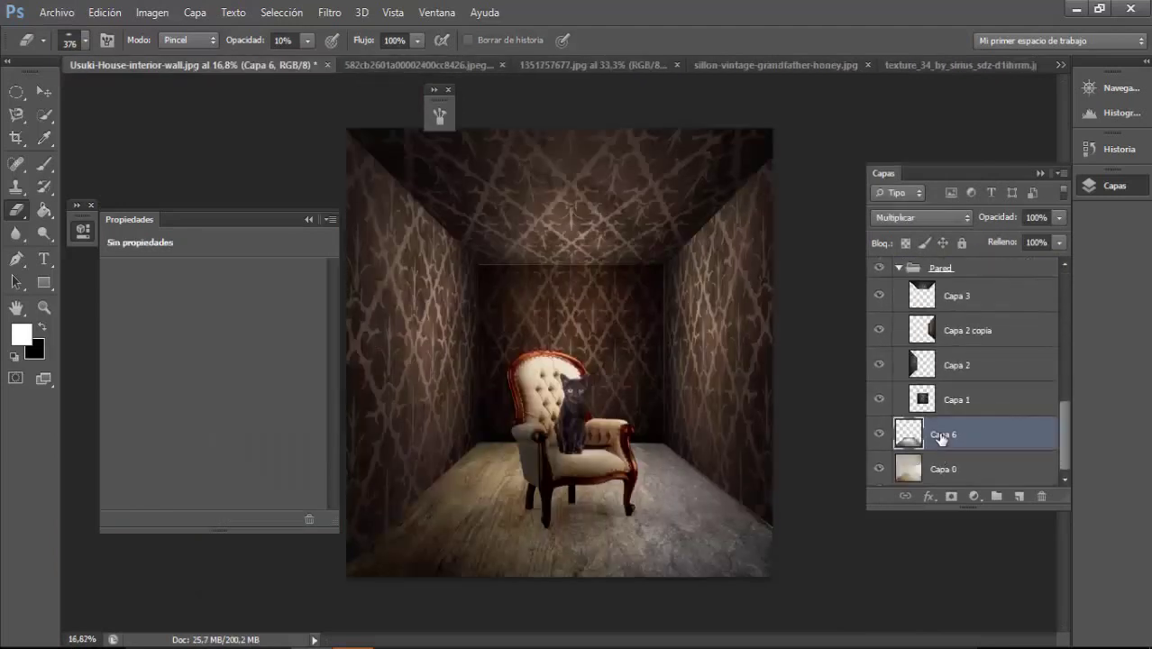
key("ctrl+z")
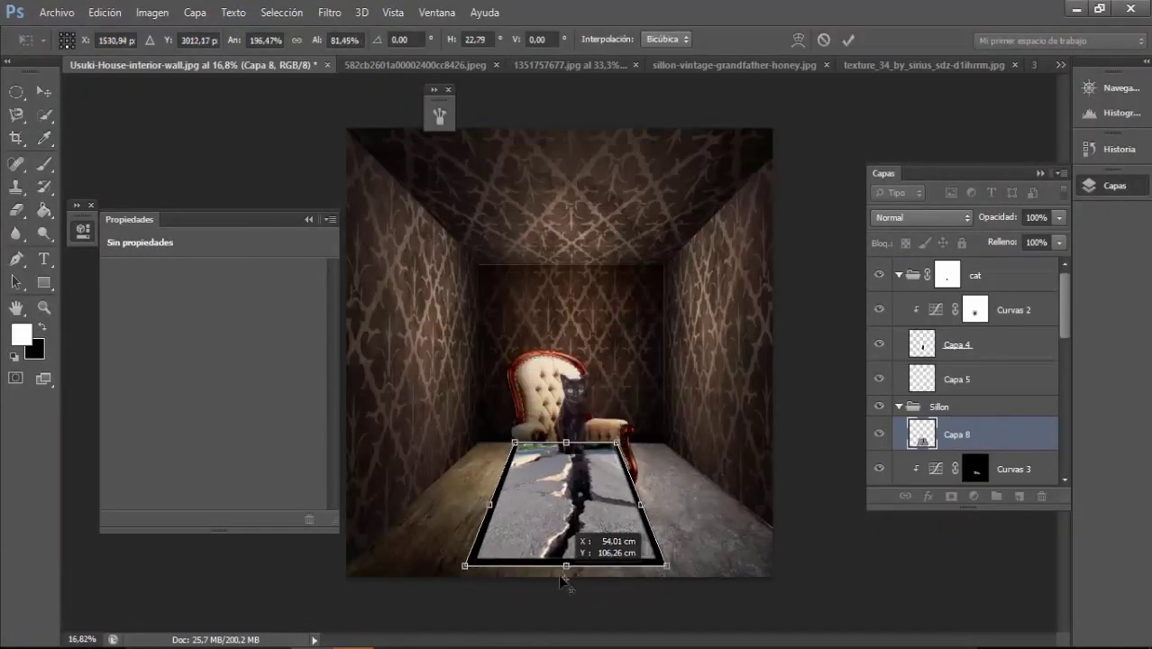
left_click_drag(663, 512, 565, 578)
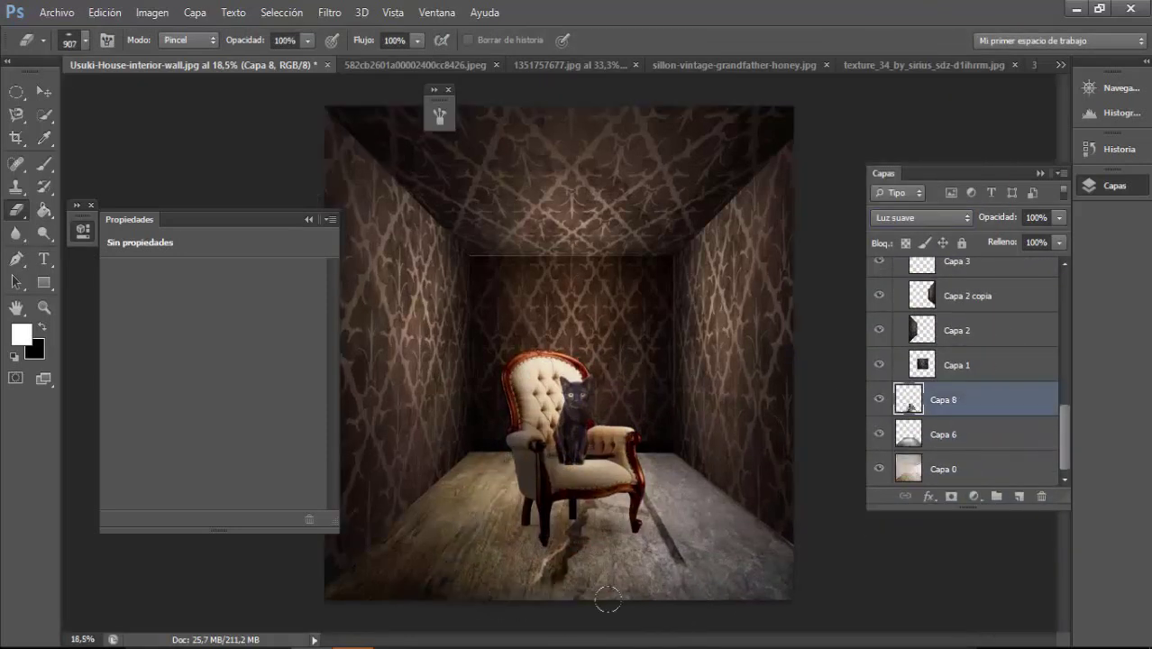
Transform the crack layer taller into the floor's perspective and shift it right
key("ctrl+t")
left_click_drag(549, 606, 549, 620)
left_click_drag(678, 622, 745, 630)
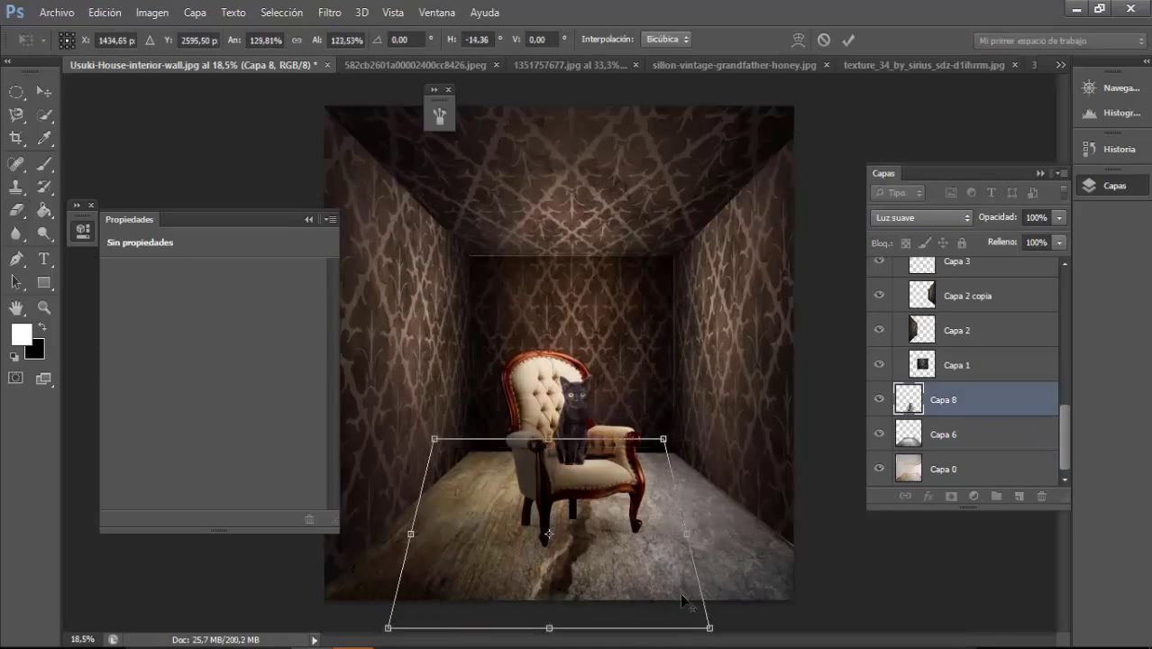
key("Return")
left_click_drag(545, 602, 644, 597)
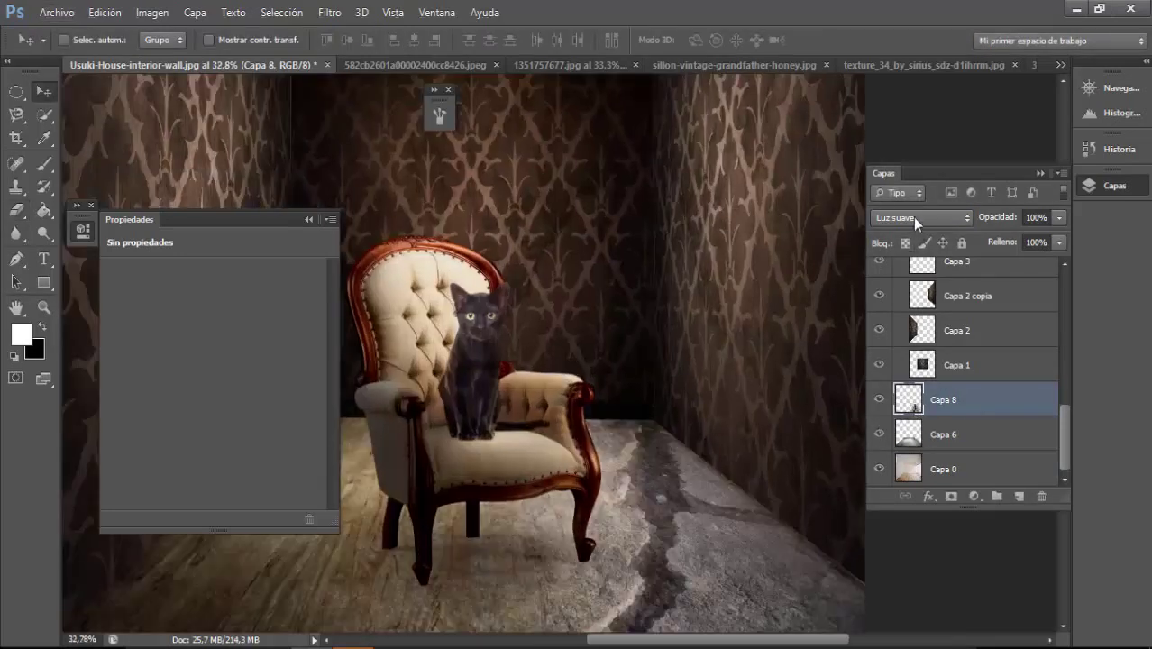
Set the crack to Luz fuerte, reposition it, fit on screen, and move it below Capa 6
left_click(912, 218)
left_click(912, 233)
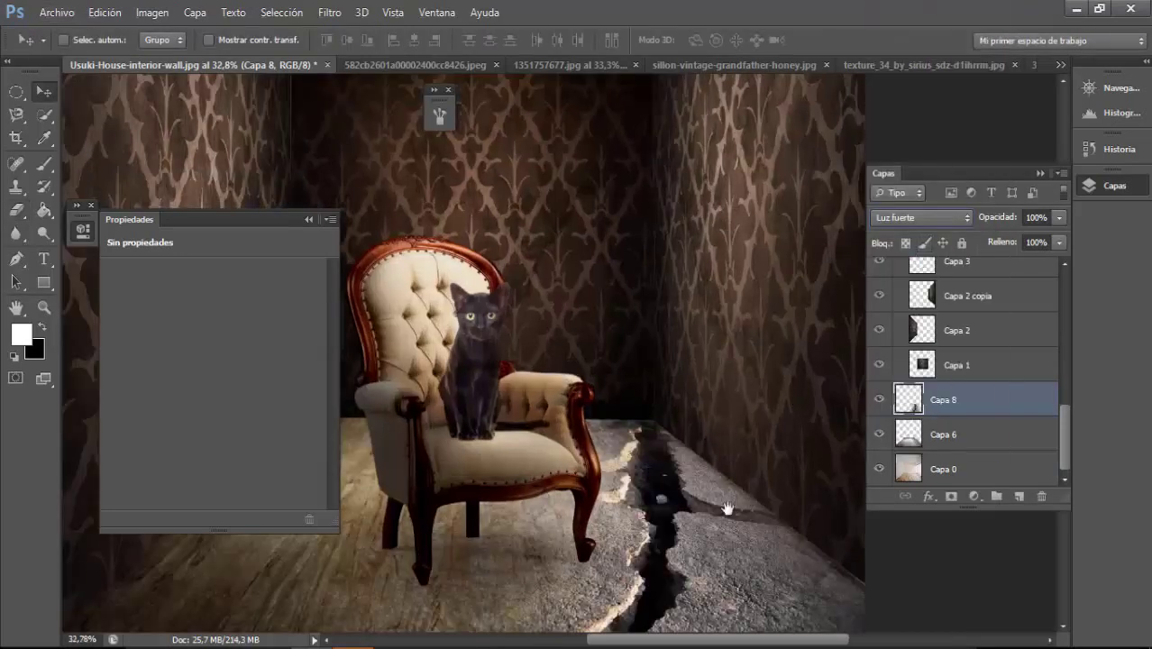
mouse_move(727, 506)
left_mouse_down()
mouse_move(685, 565)
mouse_move(708, 539)
left_mouse_up()
key("ctrl+0")
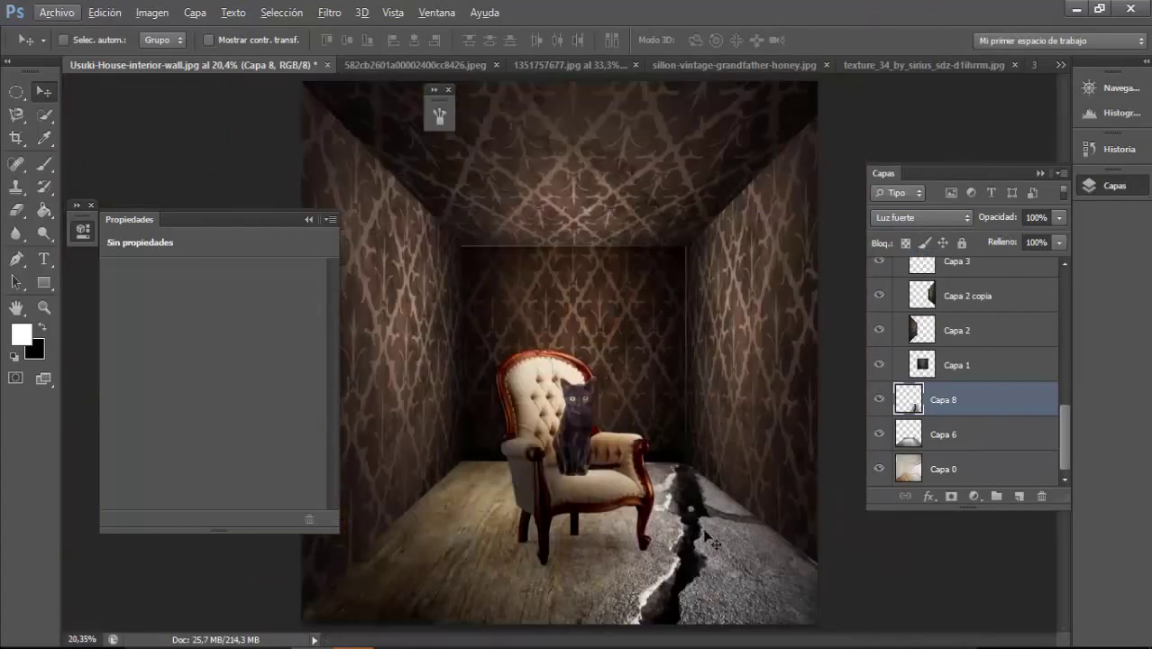
left_click_drag(915, 450, 912, 468)
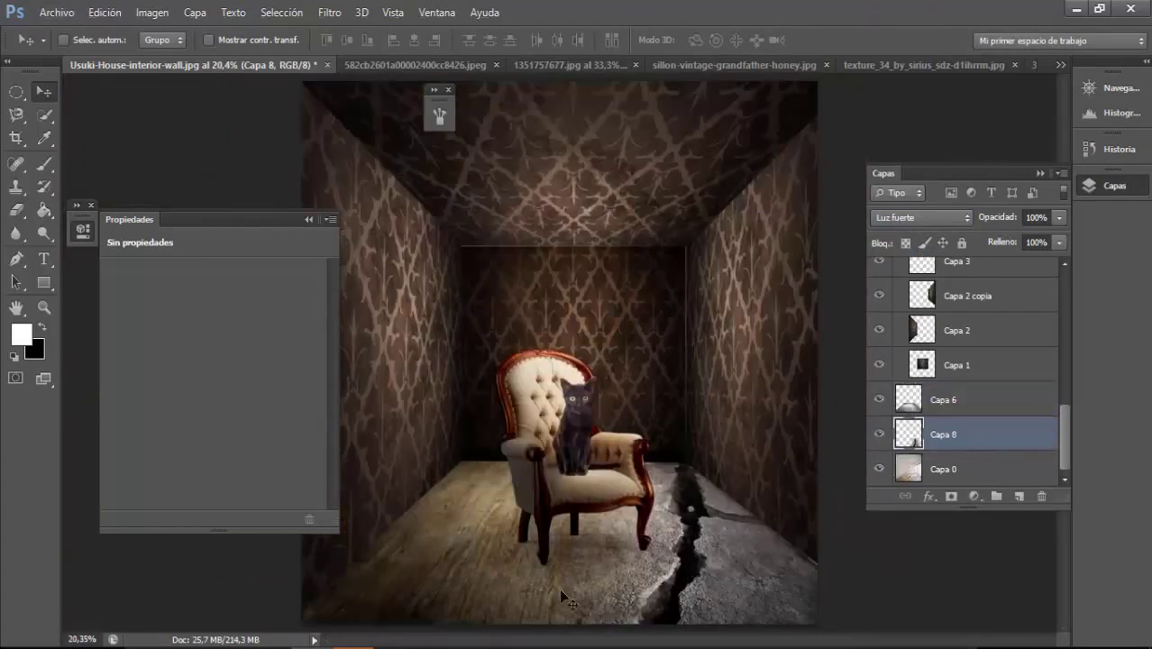
Add a Color Balance layer, shift its shadows, and clip it above Capa 8
left_click(973, 496)
left_click(1000, 304)
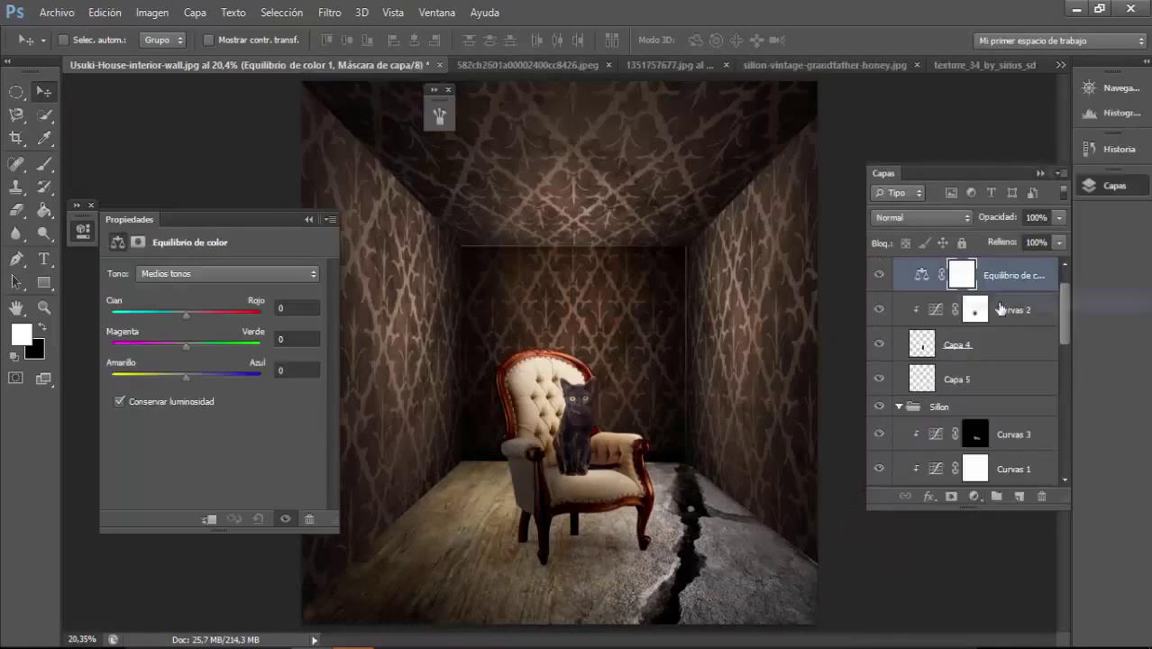
left_click(225, 273)
left_click(166, 275)
mouse_move(186, 370)
left_mouse_down()
mouse_move(197, 373)
mouse_move(198, 346)
mouse_move(183, 314)
left_mouse_up()
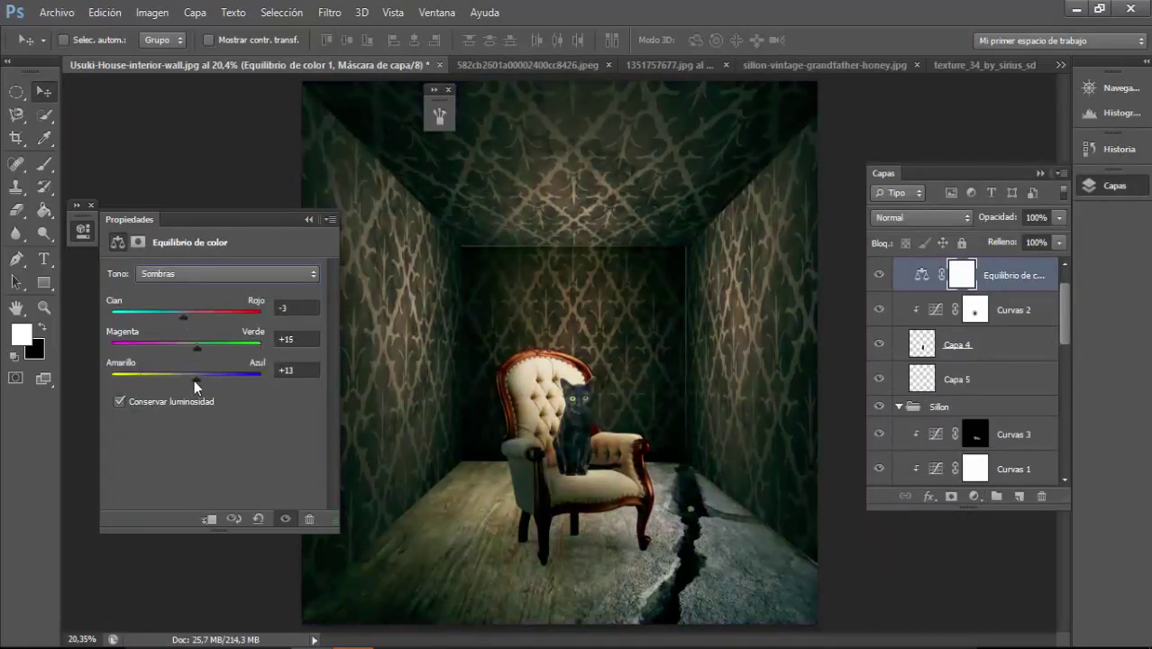
left_click_drag(1001, 275, 1014, 420)
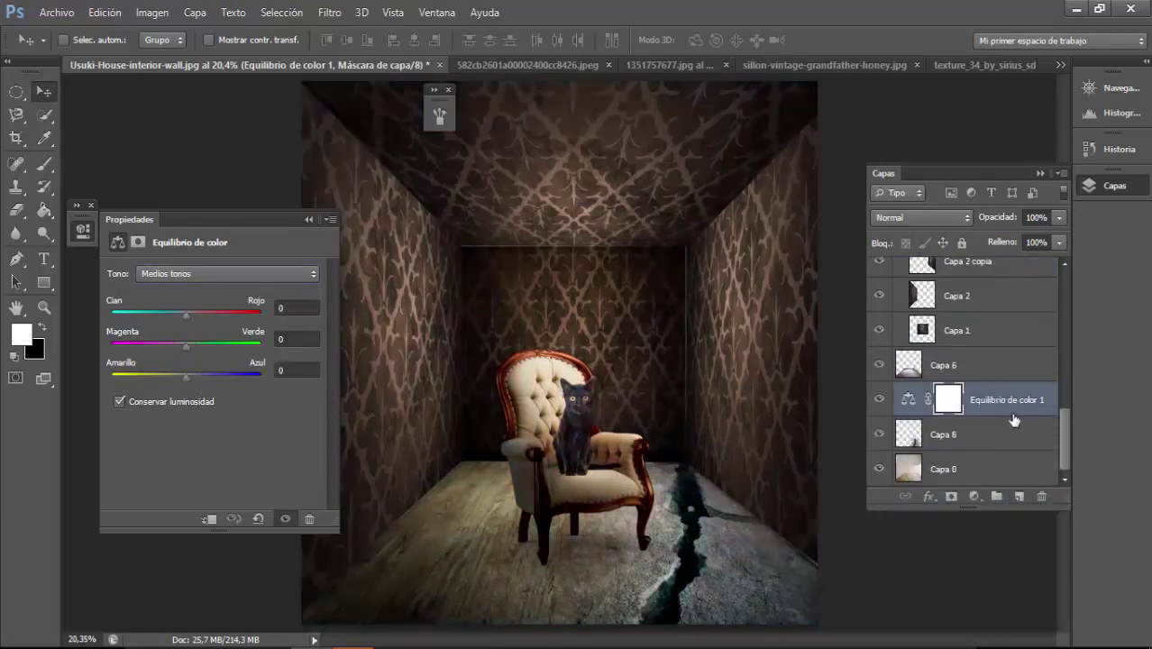
left_click(912, 416, "alt")
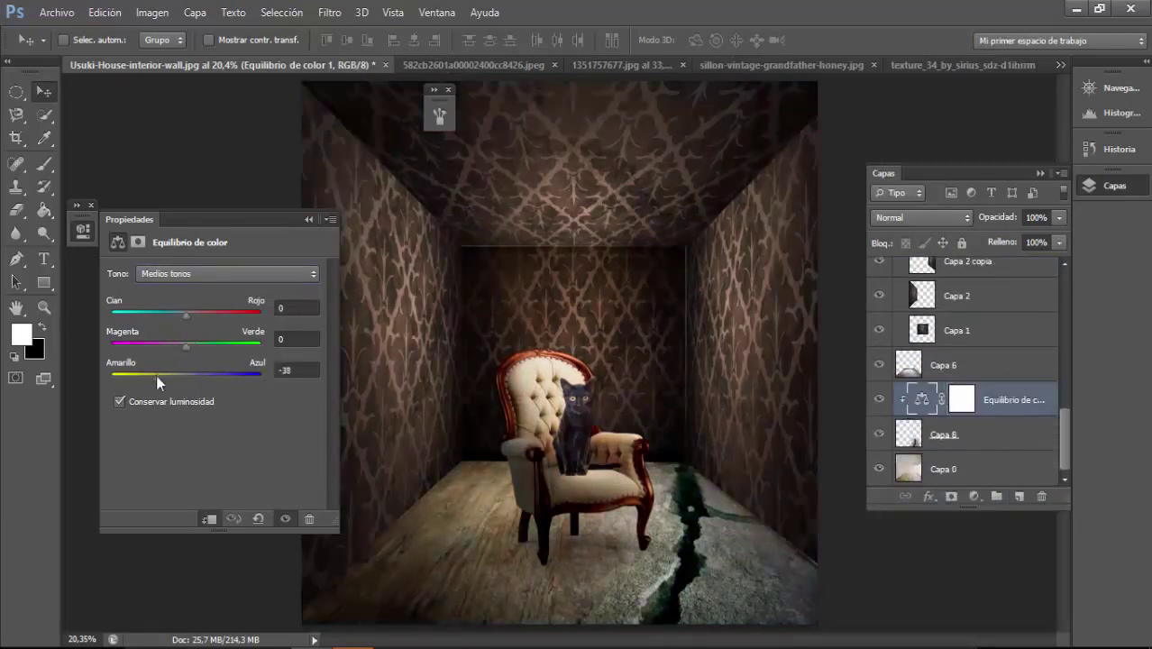
Warm the crack's midtones to +8, -54, -82, refine shadows, and push highlights toward yellow
left_click_drag(157, 376, 125, 375)
left_click(163, 345)
left_click_drag(186, 314, 213, 314)
left_click(225, 273)
left_click(185, 289)
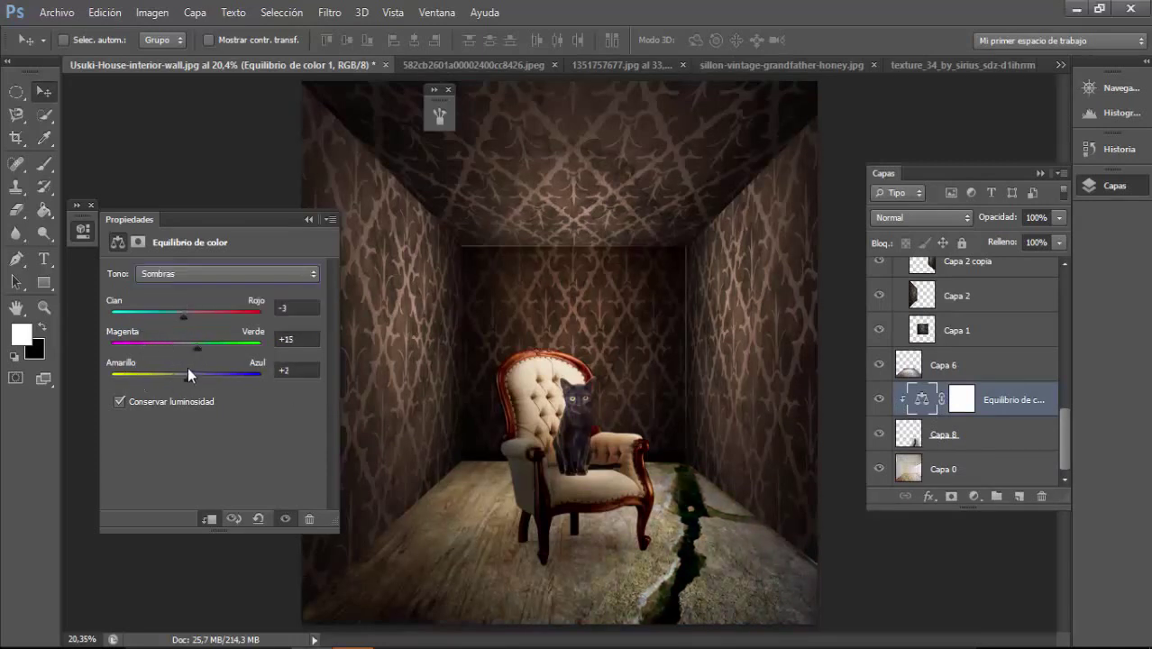
mouse_move(197, 346)
left_mouse_down()
mouse_move(182, 343)
mouse_move(187, 312)
left_mouse_up()
left_click(225, 273)
left_click(167, 316)
left_click_drag(185, 374, 162, 376)
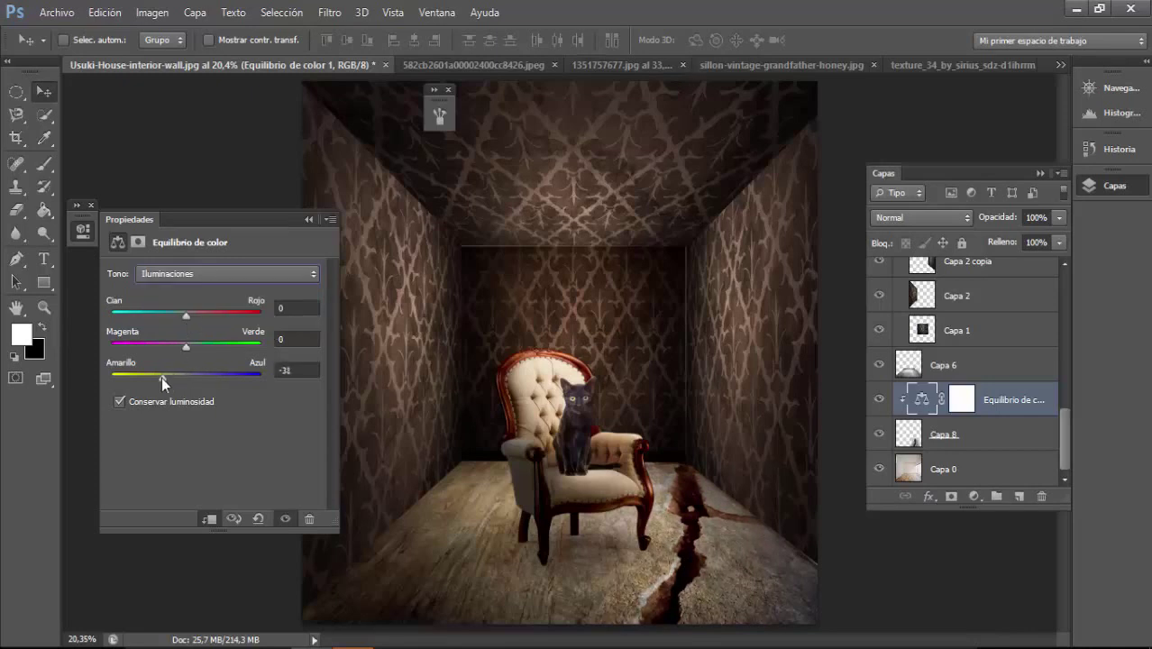
Group the crack layer and its adjustment into a group named 'Grieta'
left_click(987, 438, "shift")
key("ctrl+g")
double_click(940, 441)
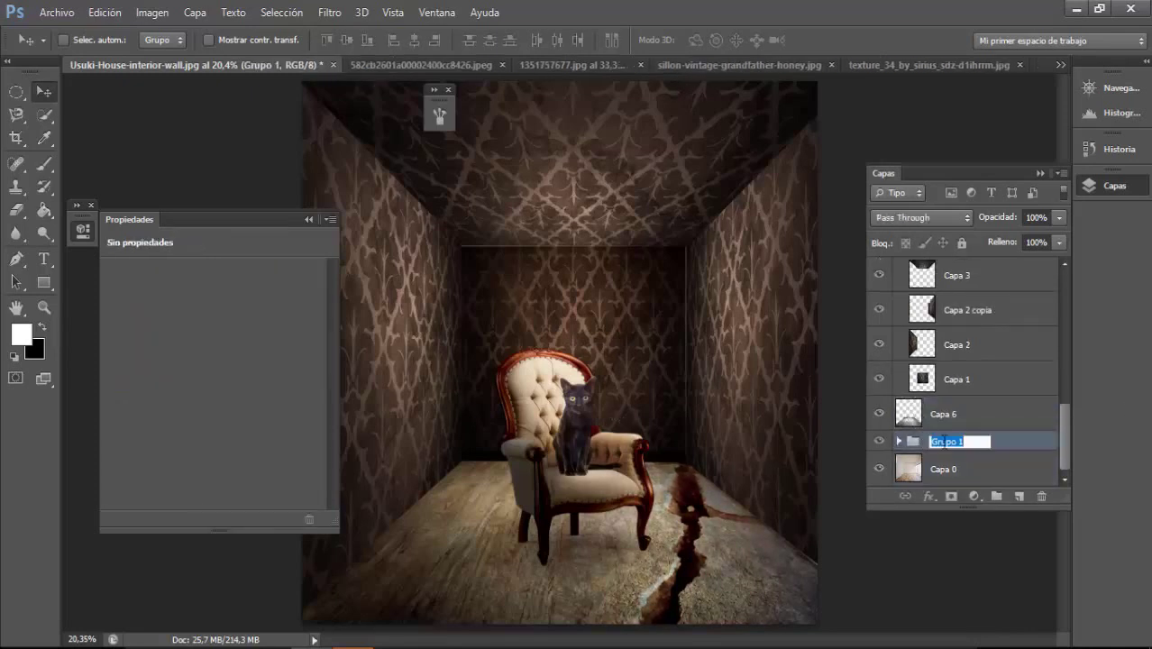
type("Grieta")
key("Return")
Put the floor layer into its own group named 'Piso'
left_click(967, 416)
key("ctrl+g")
double_click(942, 414)
type("Piso")
key("Return")
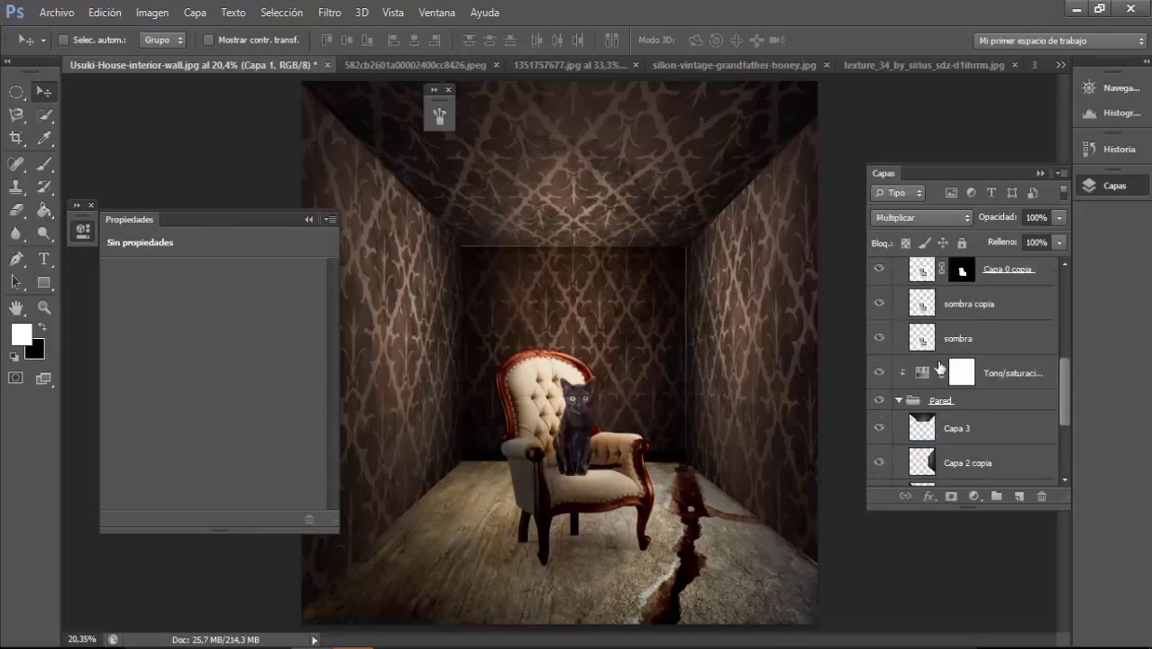
left_click(899, 400)
Collapse the Sillon group and toggle the hue/saturation adjustment off and on to compare
scroll(901, 411, "up", 3)
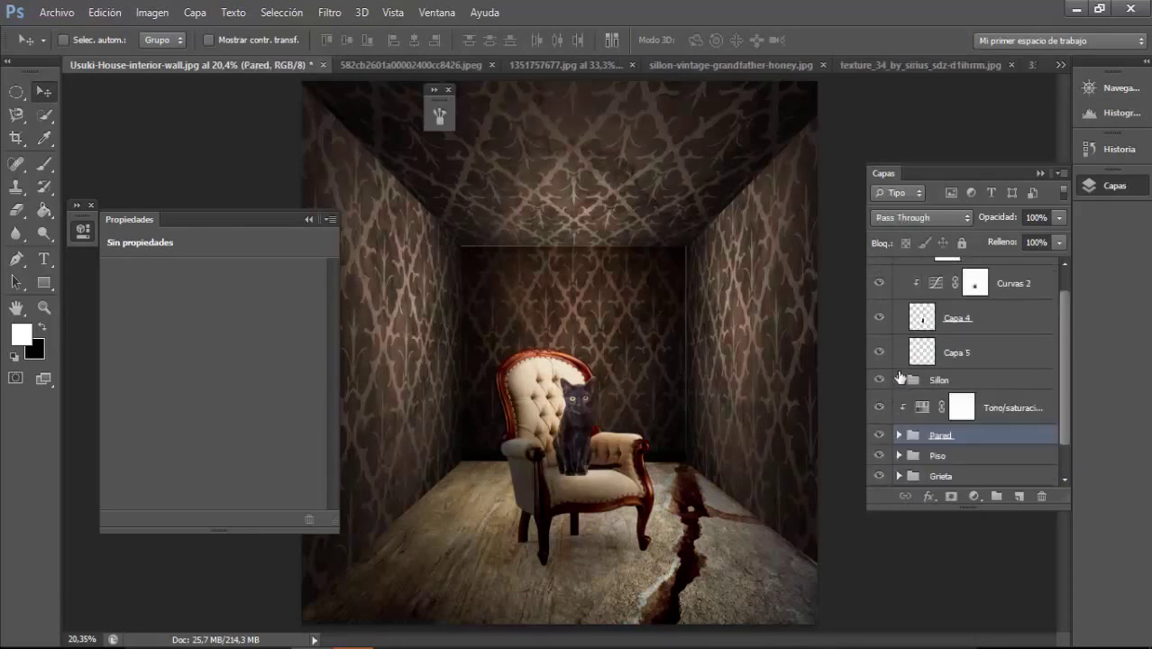
left_click(899, 303)
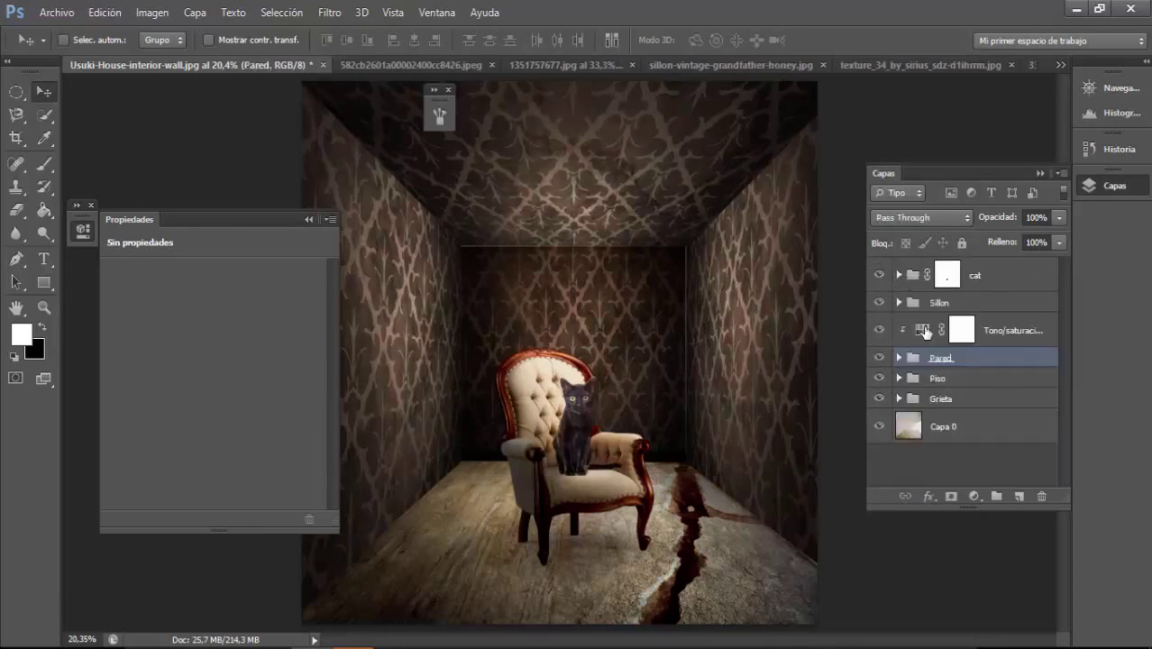
left_click(877, 336)
scroll(559, 352, "down", 2)
left_click(946, 275)
Add a top Curves layer, lift the RGB black point for fading, and raise the red curve
left_click(973, 496)
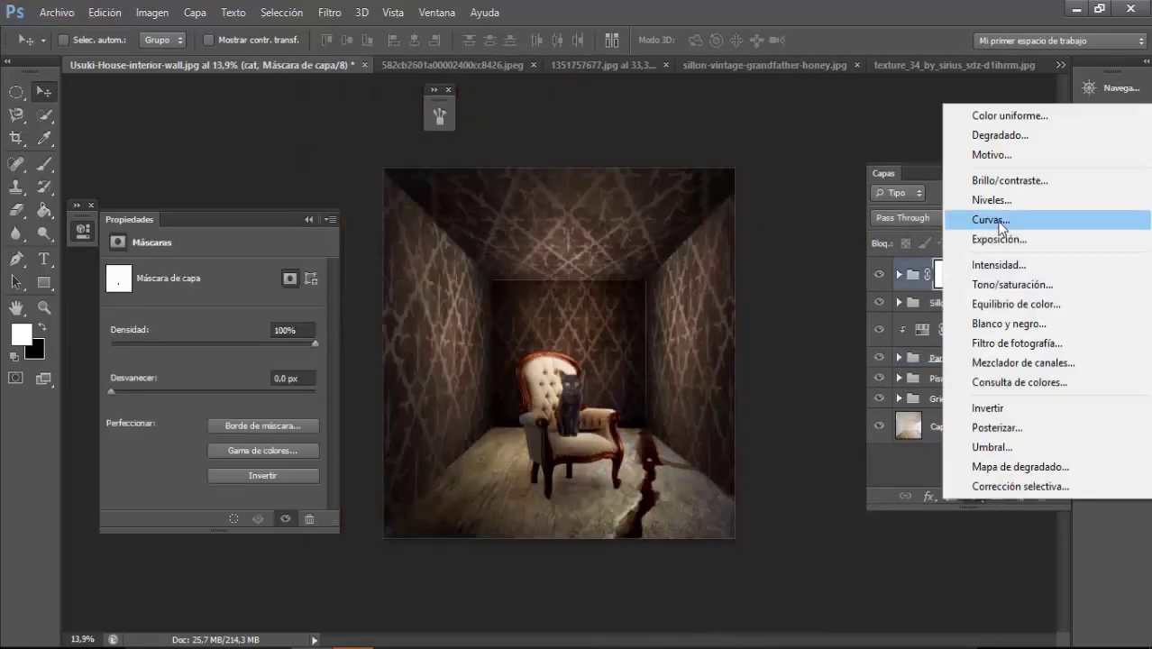
left_click(991, 220)
left_click_drag(145, 480, 171, 457)
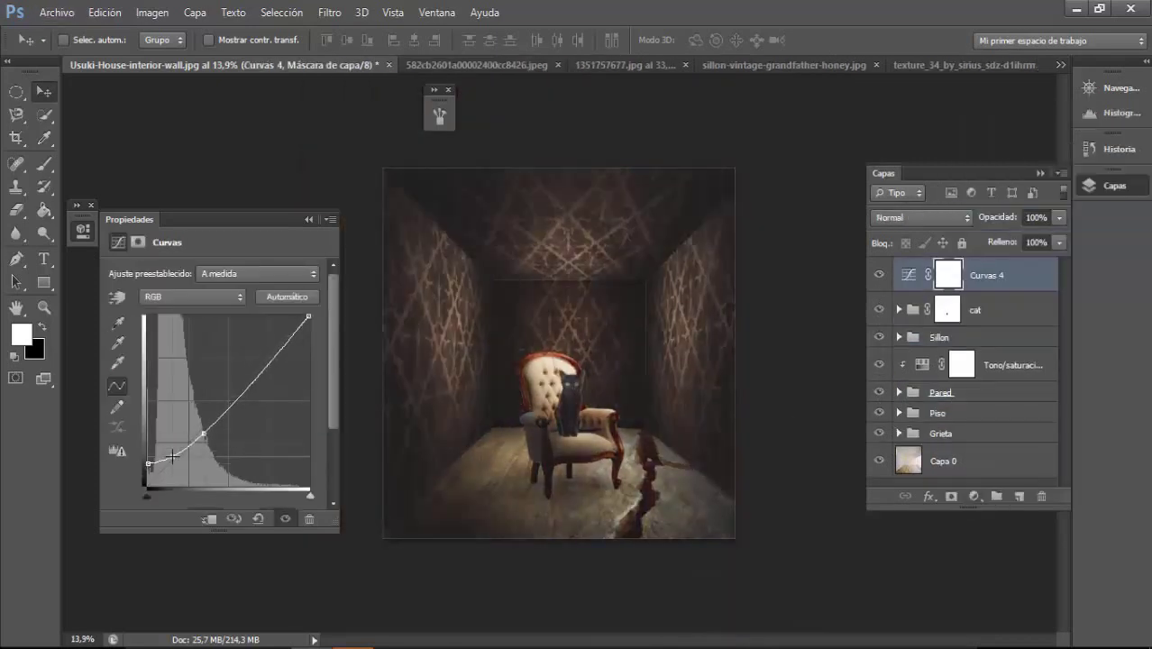
left_click(192, 297)
left_click(171, 312)
left_click_drag(222, 404, 222, 396)
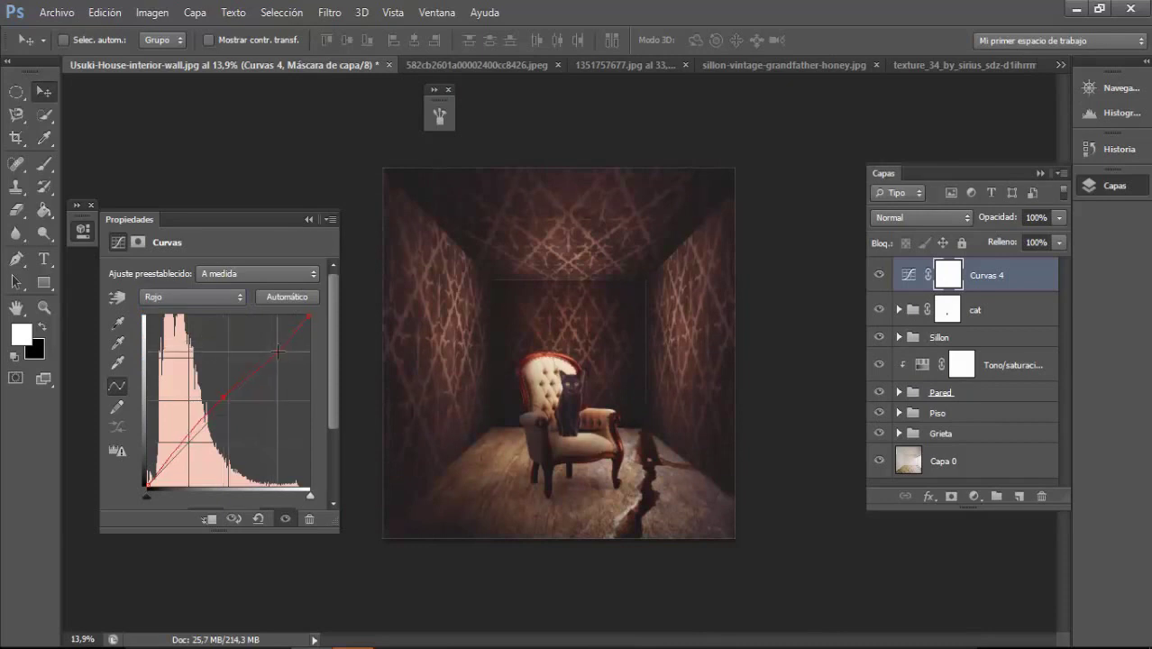
Bend the blue curve, then deepen blacks and slightly lower highlights on the RGB curve
left_click(192, 296)
left_click(171, 338)
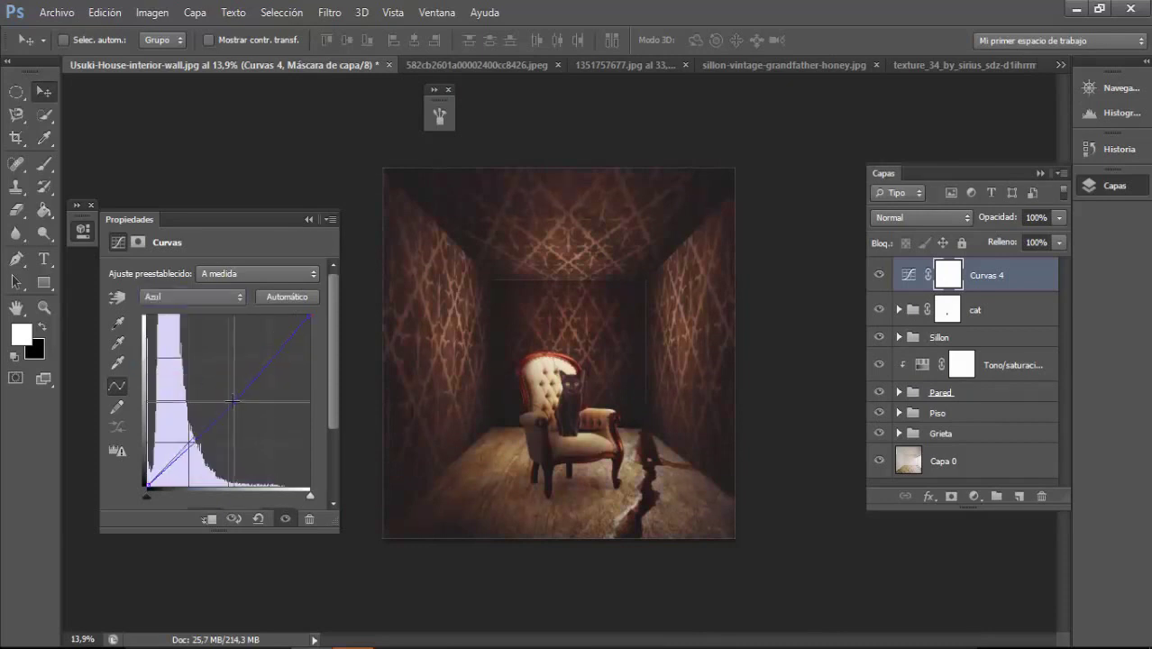
left_click(234, 400)
left_click_drag(186, 444, 186, 441)
left_click(192, 297)
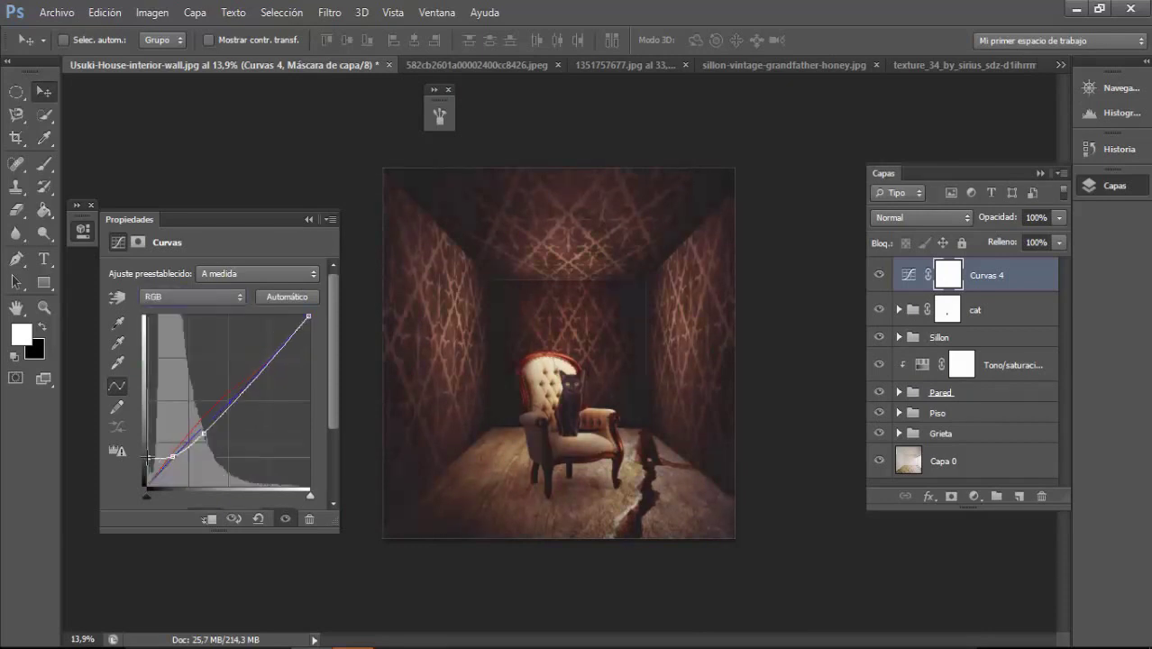
mouse_move(149, 462)
left_mouse_down()
mouse_move(147, 482)
mouse_move(175, 461)
left_mouse_up()
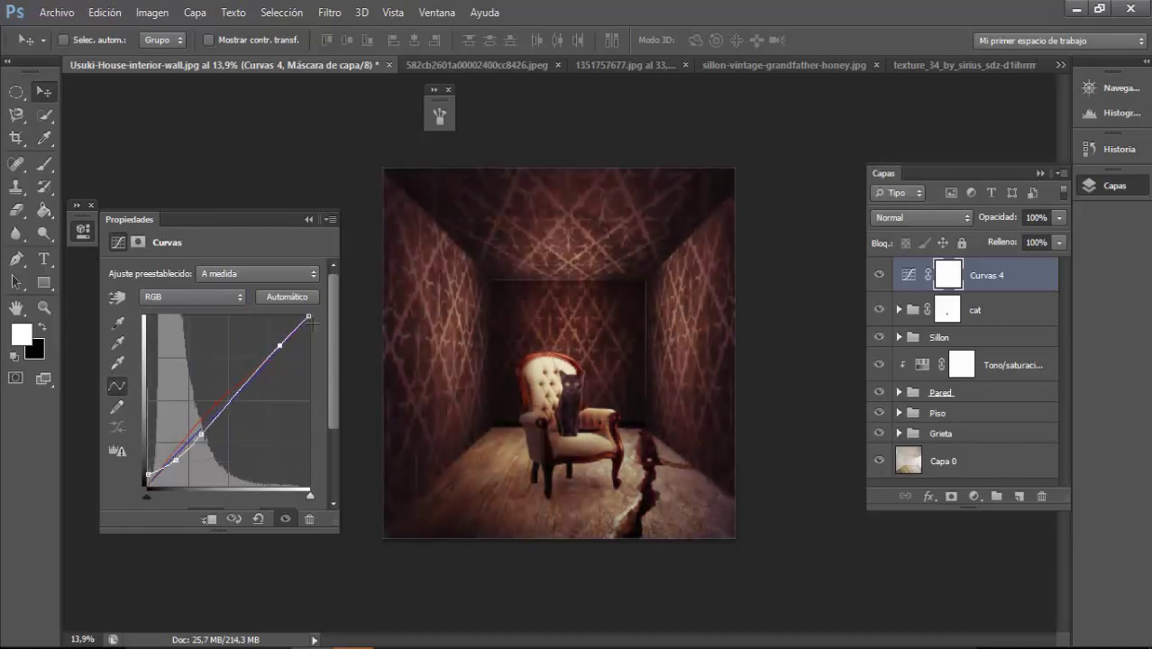
left_click_drag(308, 318, 309, 325)
scroll(653, 432, "up", 3)
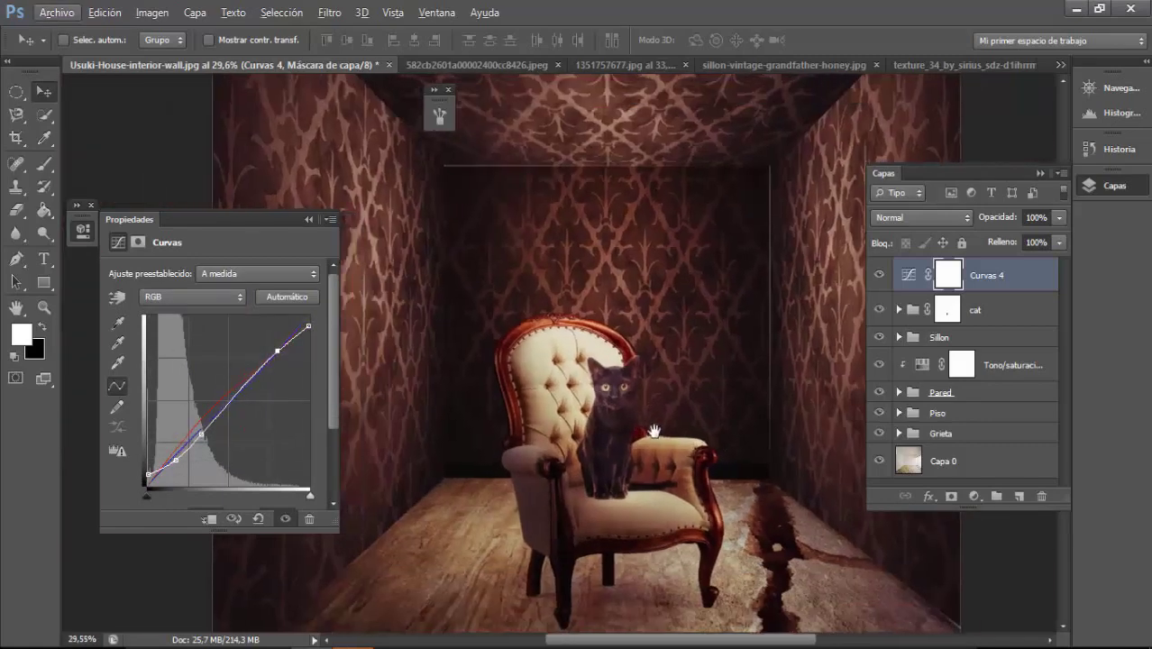
Select the cat group and switch to the bokeh image document
scroll(654, 432, "down", 3)
left_click(975, 309)
key("ctrl+o")
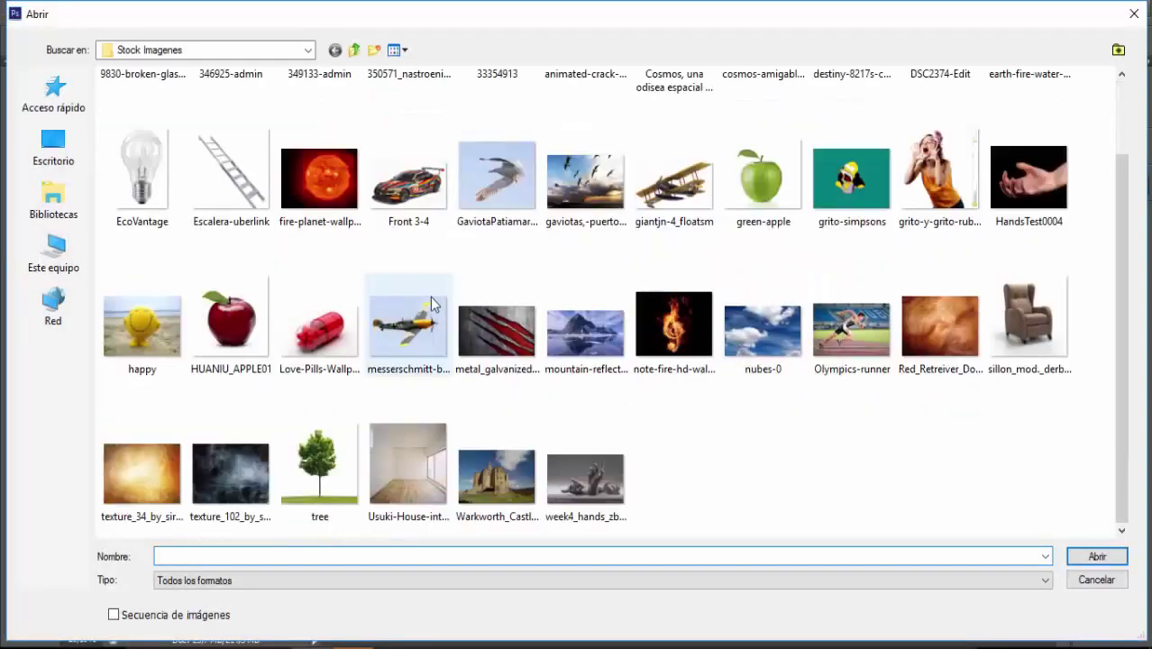
key("Escape")
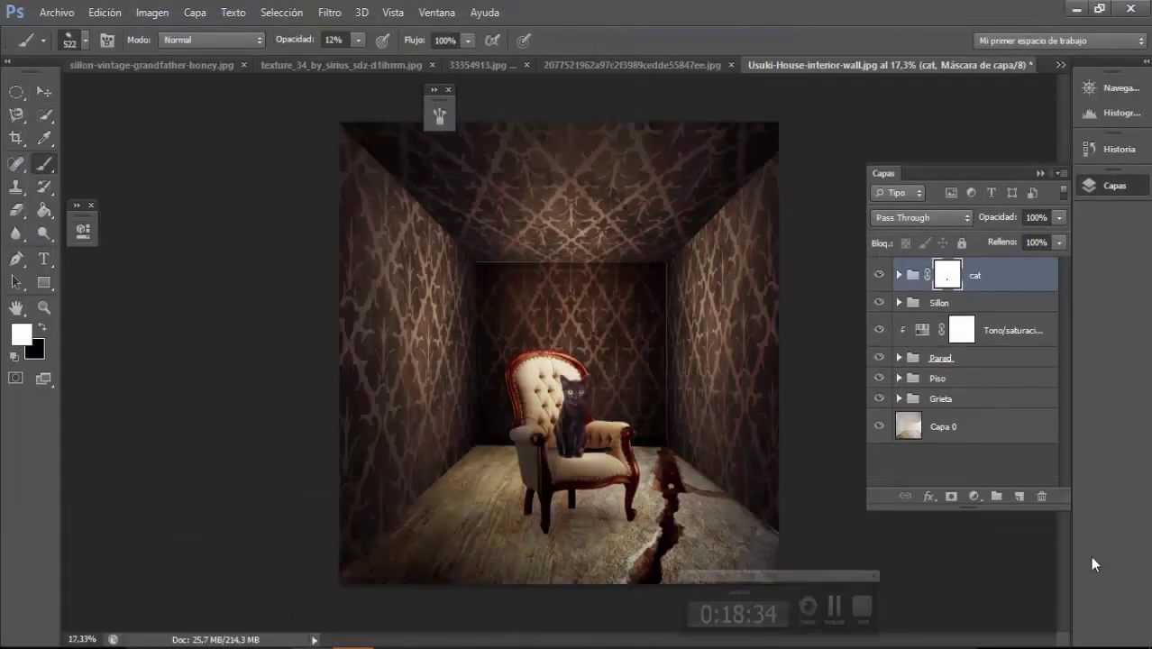
left_click(437, 12)
left_click(541, 598)
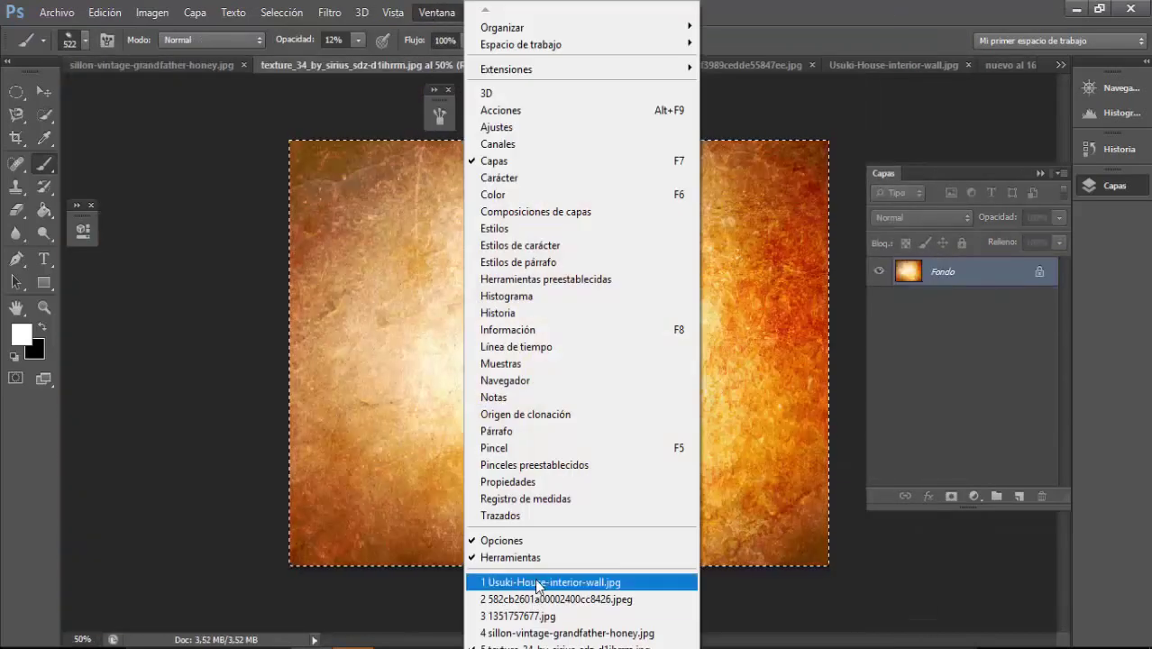
Bring the bokeh image into the room, enlarge and rotate it, and blend it in Trama mode
left_click_drag(567, 200, 559, 352)
left_click(609, 339)
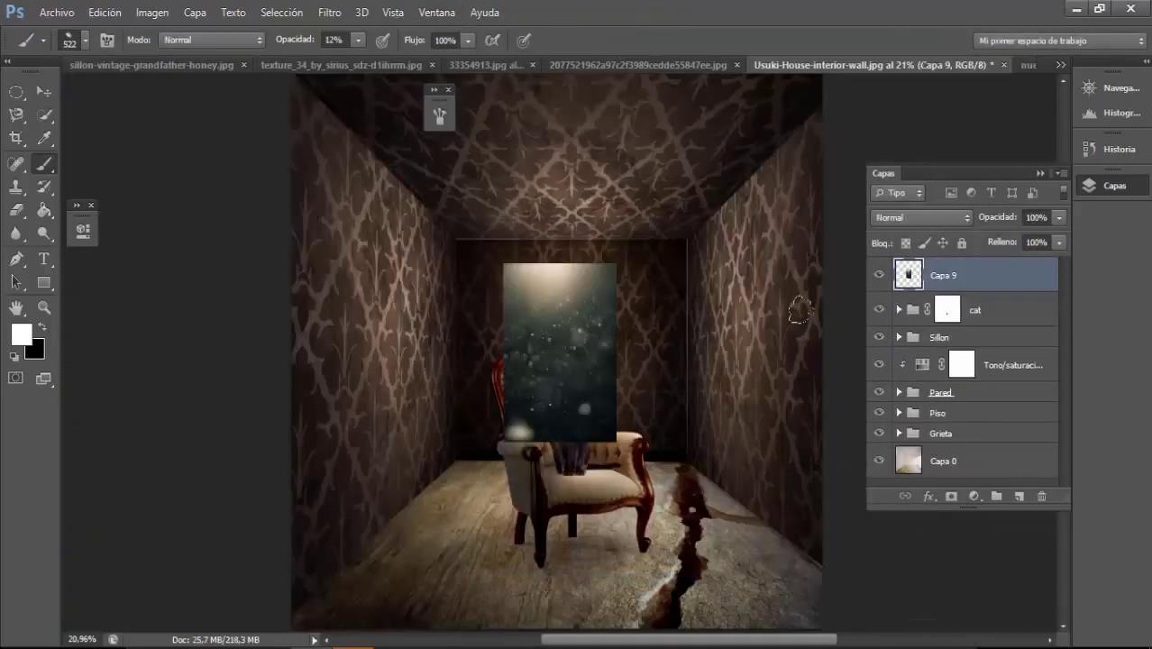
key("ctrl+t")
left_click_drag(684, 297, 708, 258)
key("Return")
left_click(921, 217)
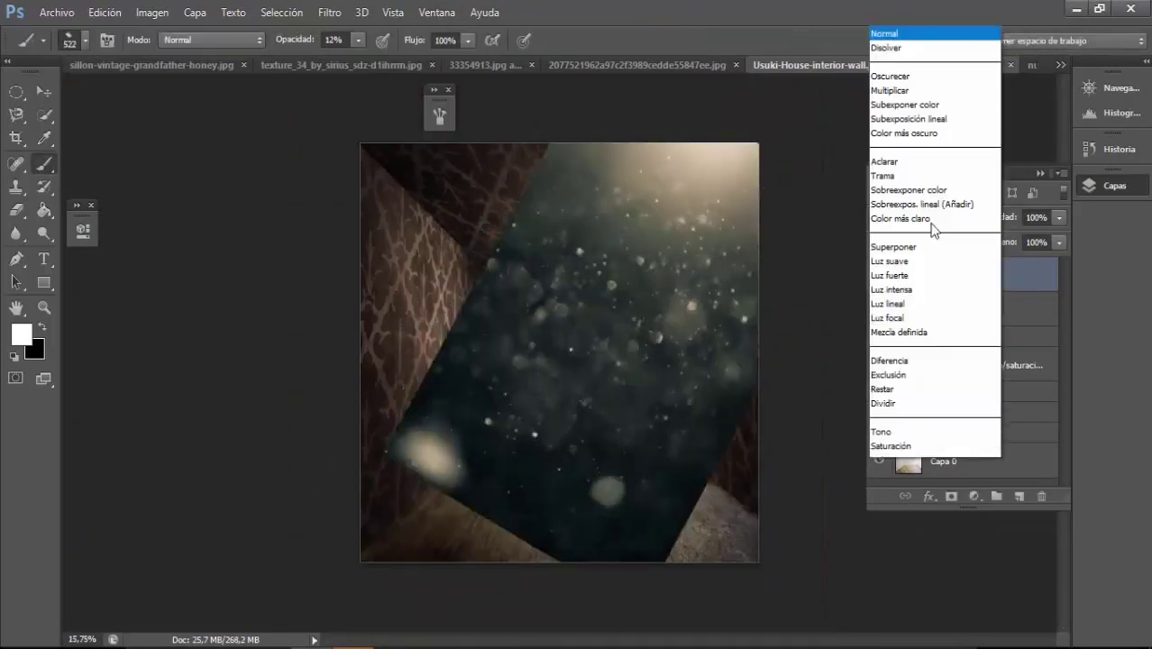
left_click(902, 236)
Apply a Levels adjustment to the bokeh layer and pan toward the upper room
key("ctrl+l")
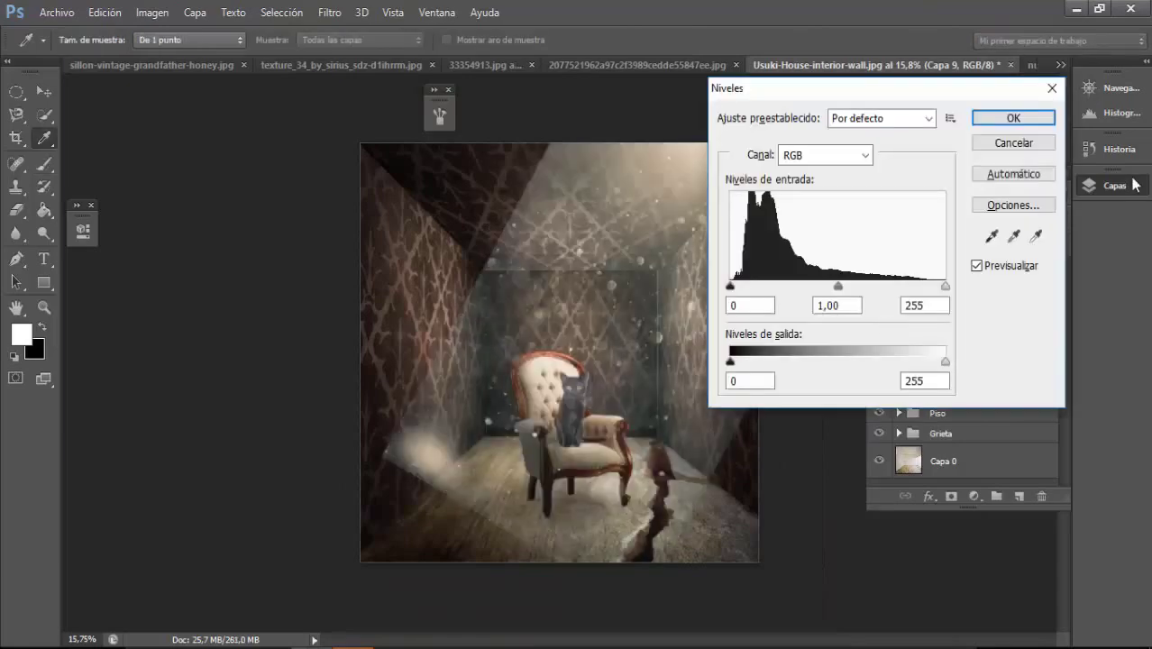
left_click(991, 117)
key("v")
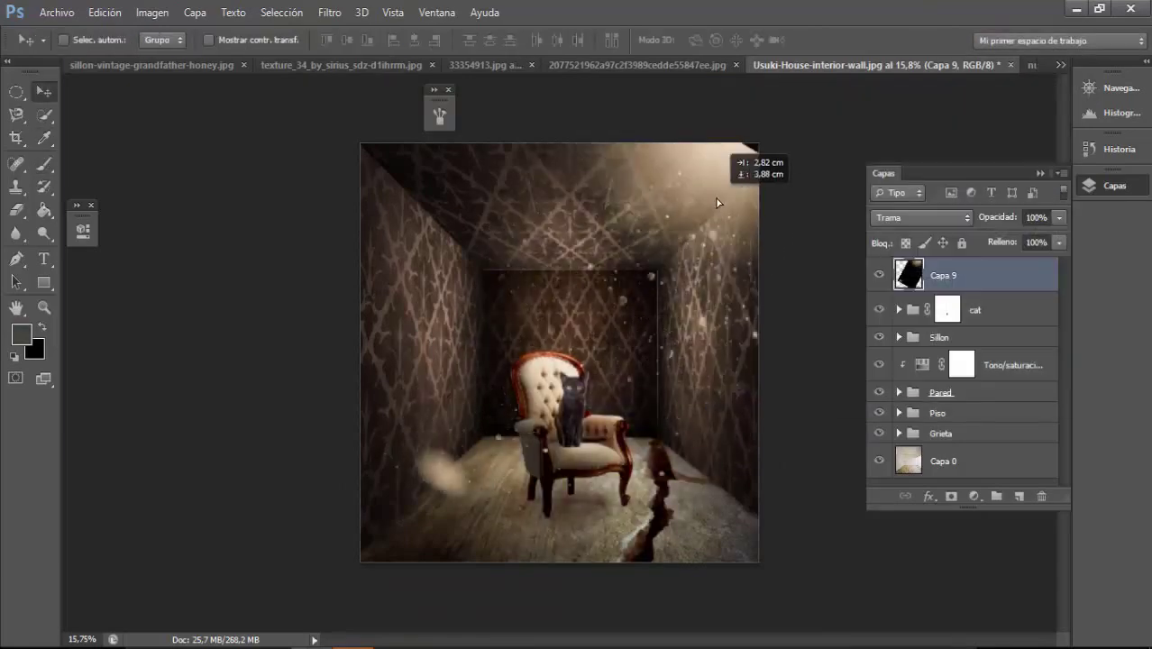
scroll(648, 292, "up", 3)
key("e")
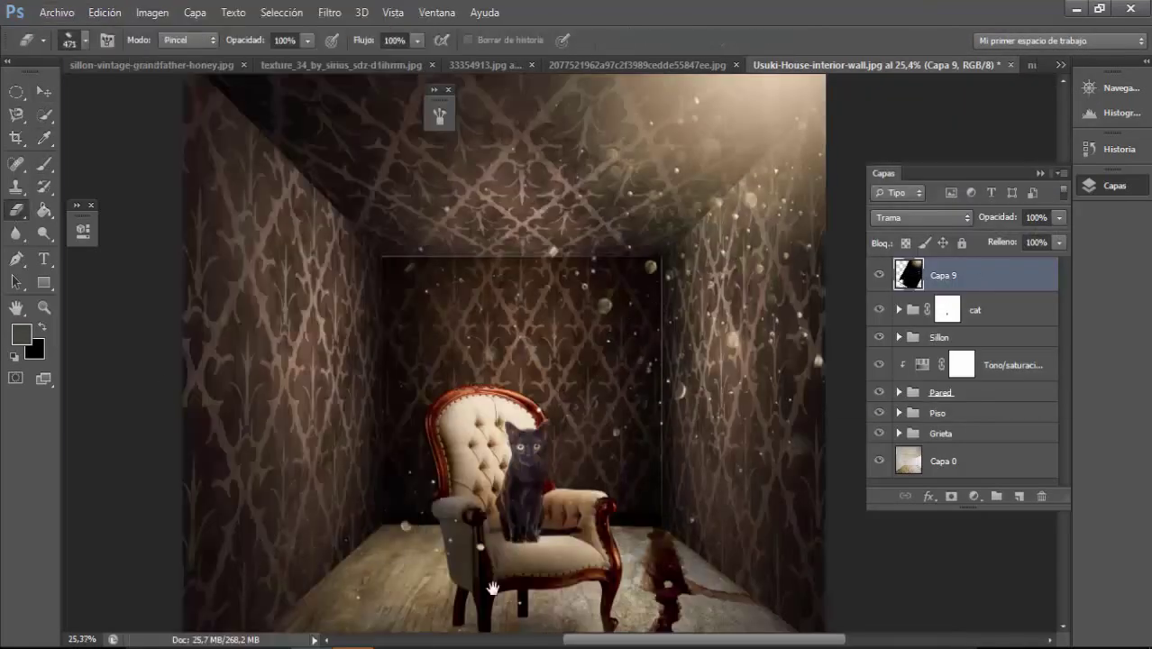
left_click_drag(700, 491, 688, 388)
left_click(972, 496)
Add a brightening Curves adjustment above the bokeh and invert the Curvas 4 mask to black
left_click(965, 201)
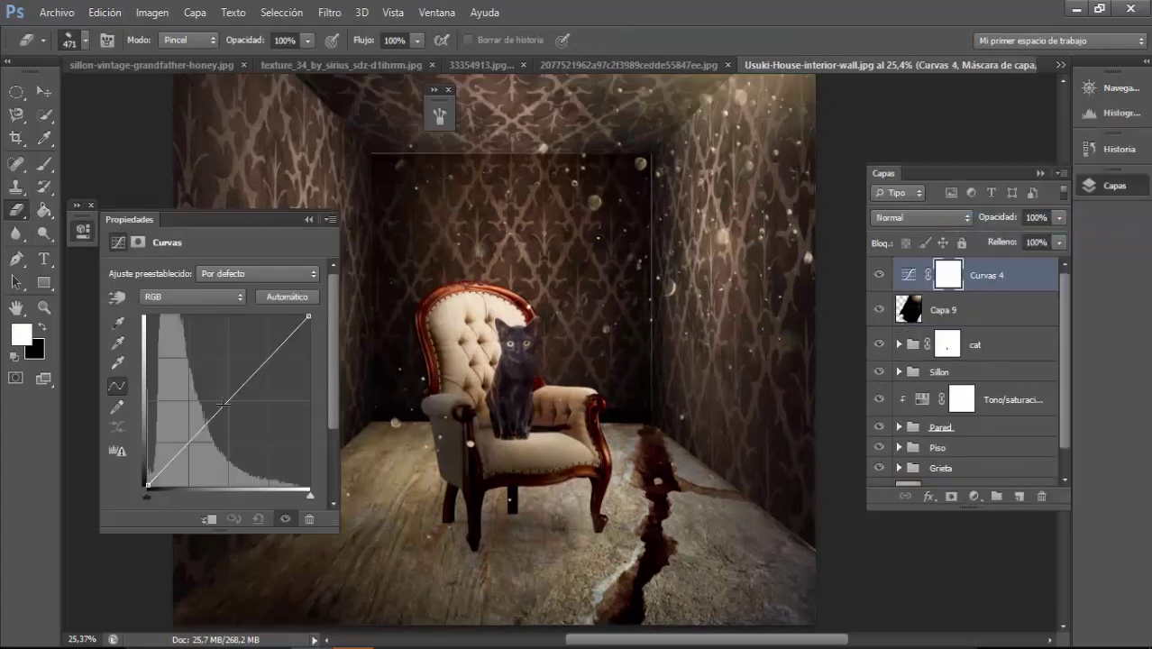
left_click_drag(215, 414, 215, 389)
left_click_drag(172, 440, 172, 451)
left_click(137, 242)
key("ctrl+i")
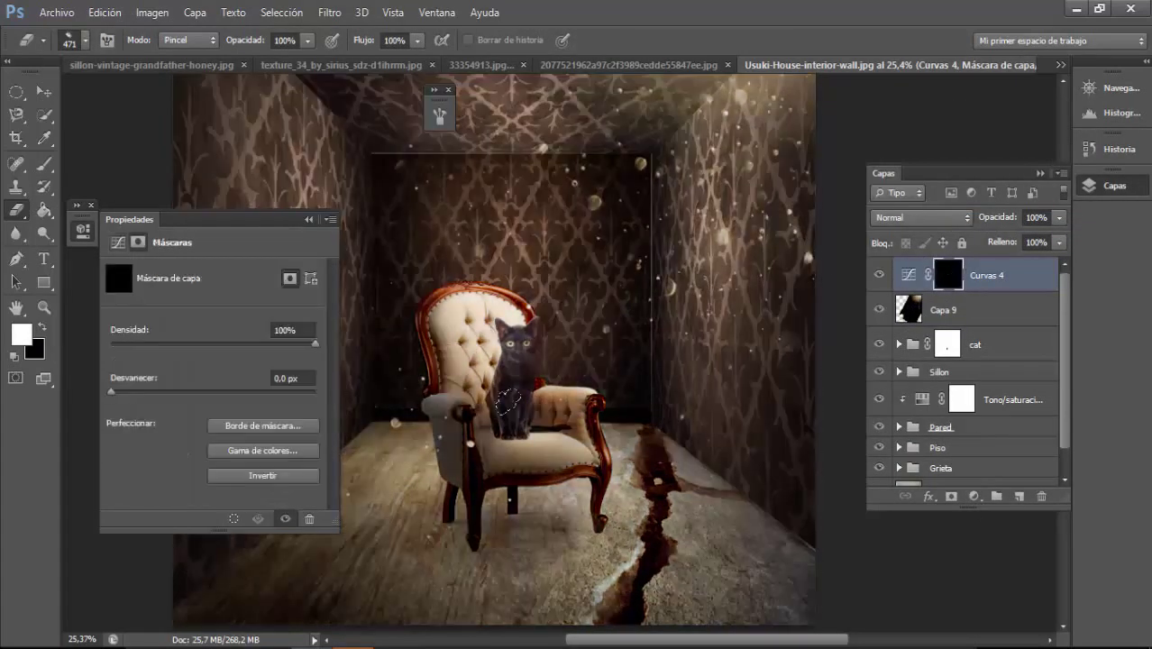
scroll(721, 197, "down", 2)
left_click(991, 309)
key("alt+bracketright")
Reset colours to white and black and pick a large soft round brush
key("d")
key("b")
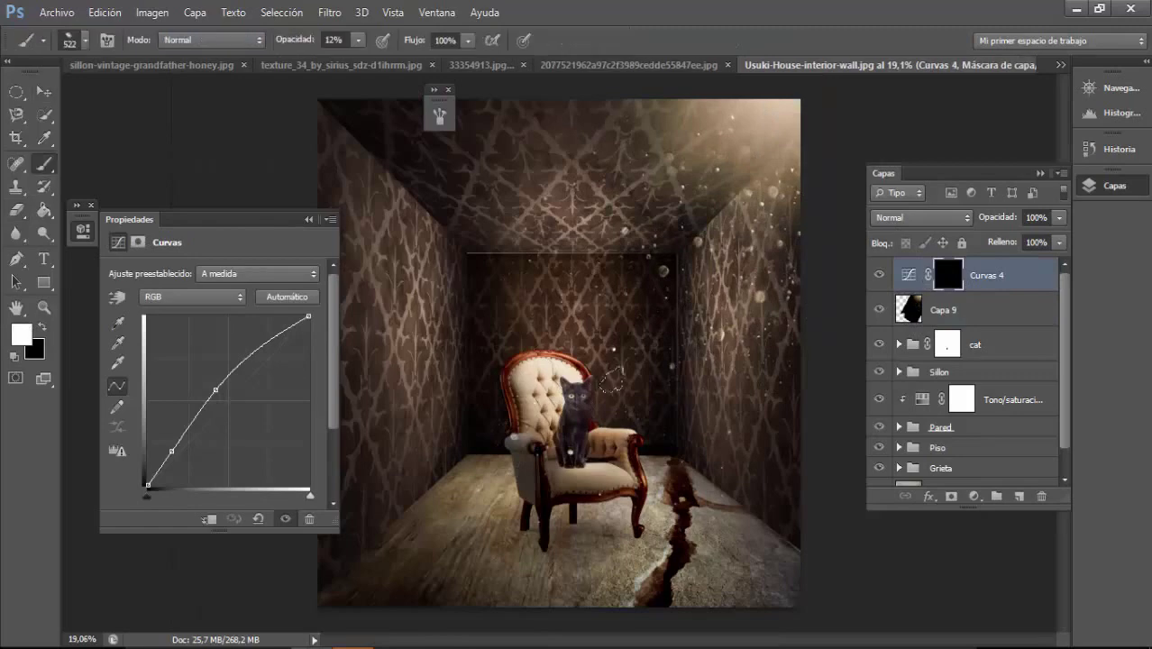
left_click(84, 39)
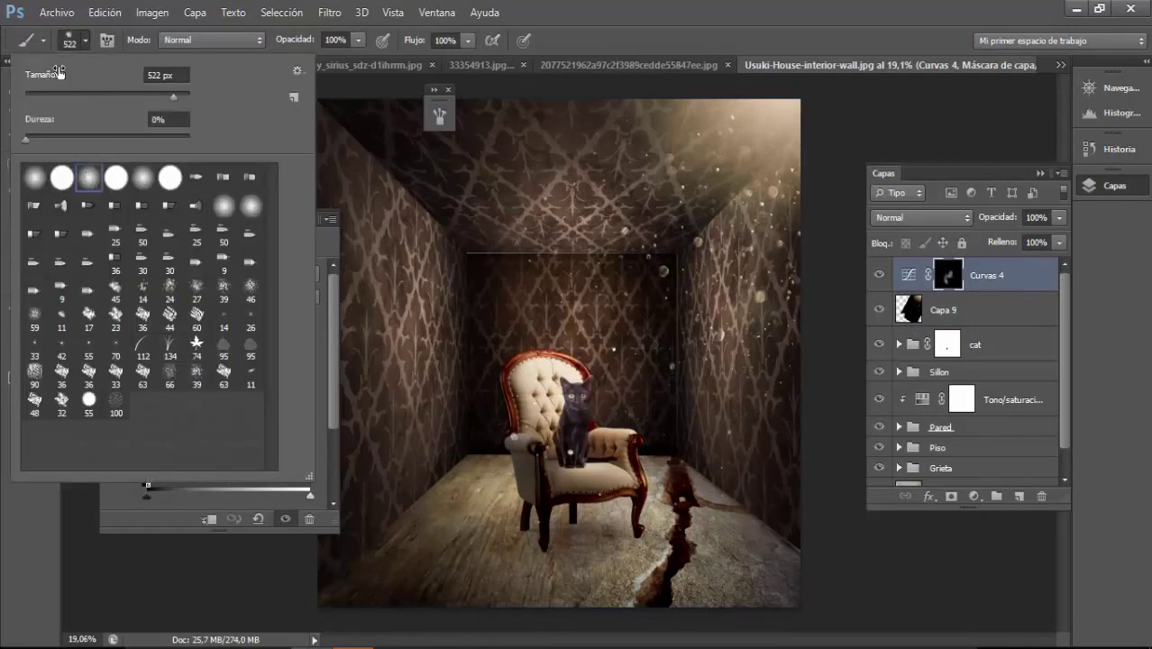
left_click(510, 153)
left_click(811, 103)
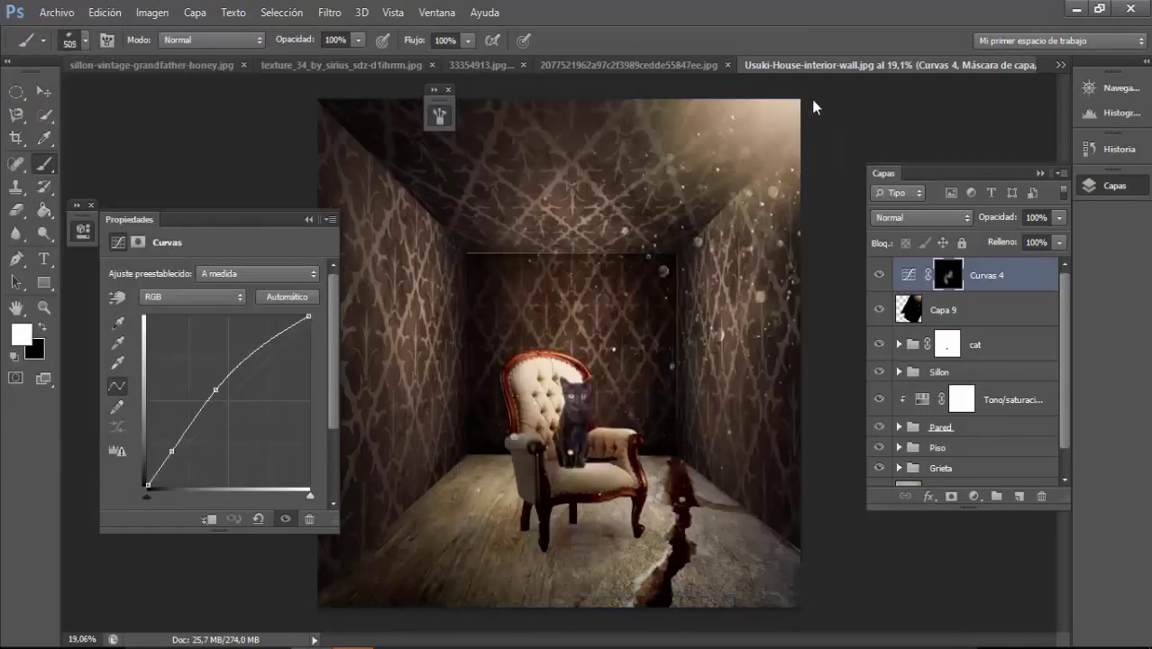
left_click(84, 40)
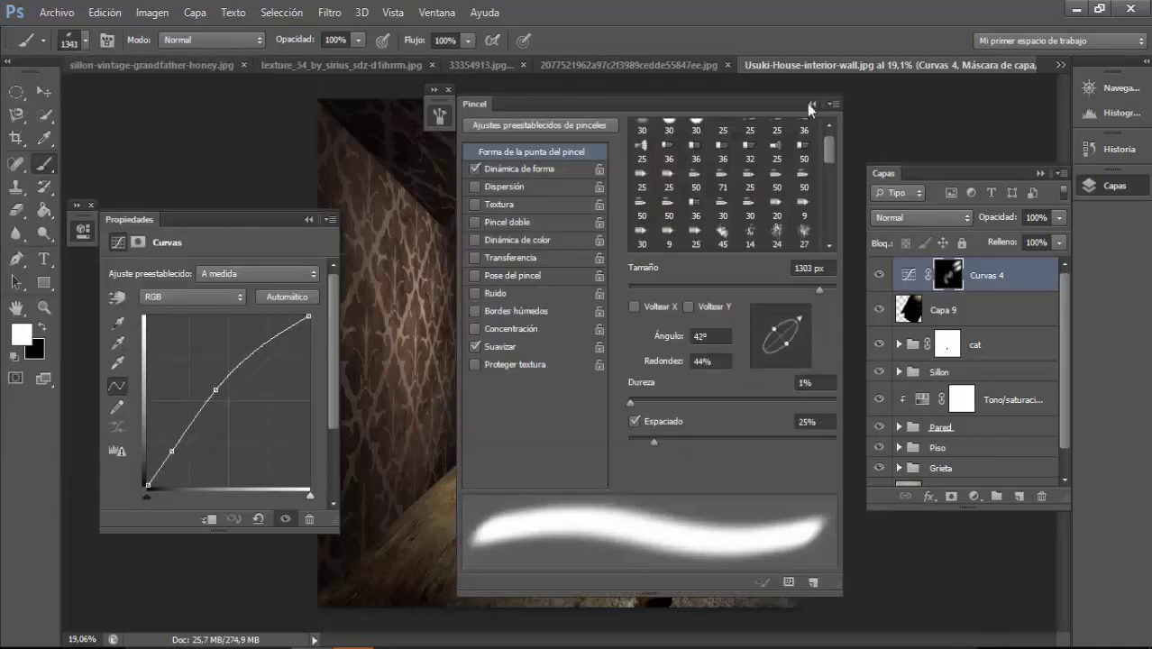
left_click(811, 104)
Paint a soft light glow around the cat and armchair, then touch up with the Eraser
left_click_drag(767, 145, 596, 413)
key("ctrl+z")
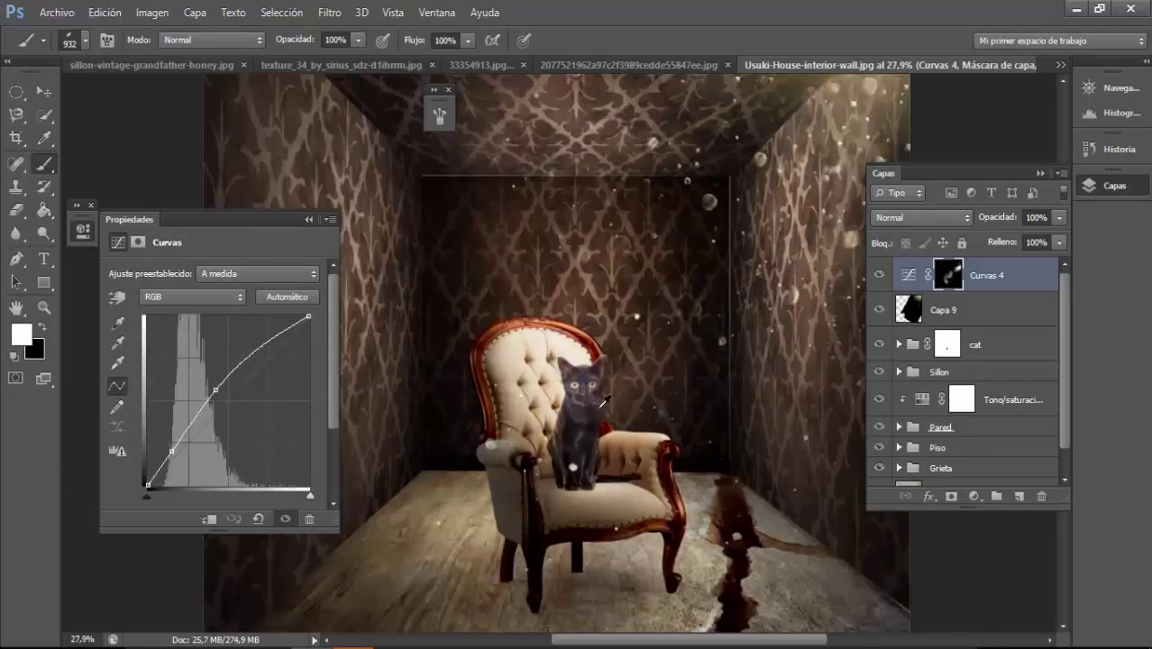
key("ctrl+z")
scroll(599, 441, "up", 5)
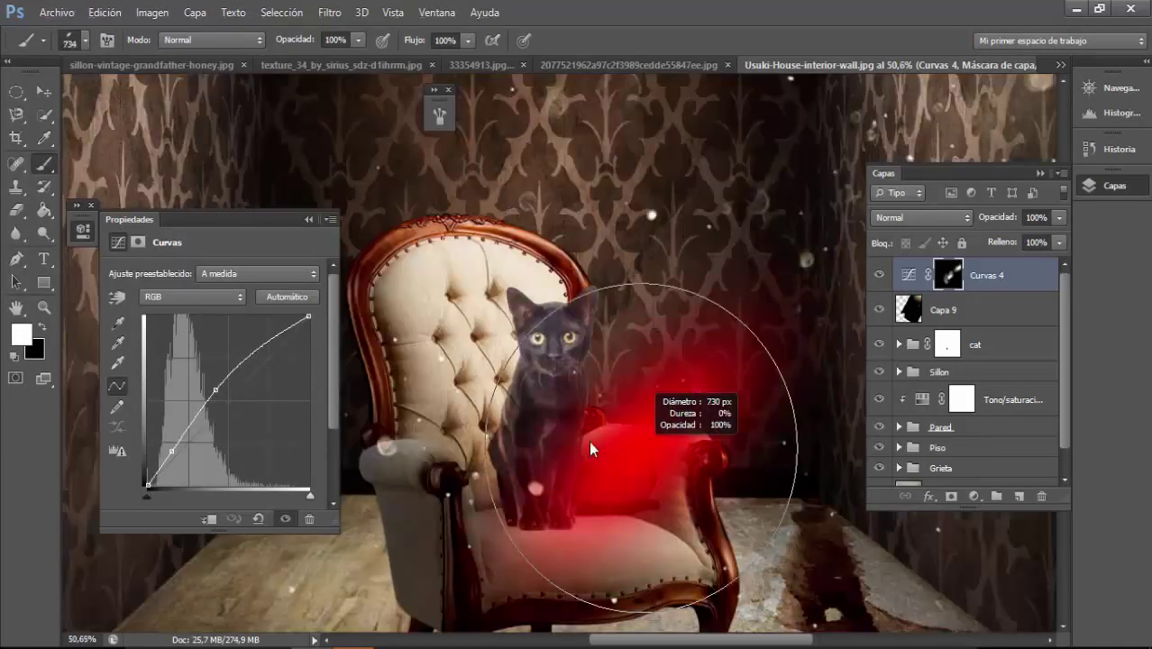
scroll(559, 236, "down", 1)
scroll(914, 405, "down", 1)
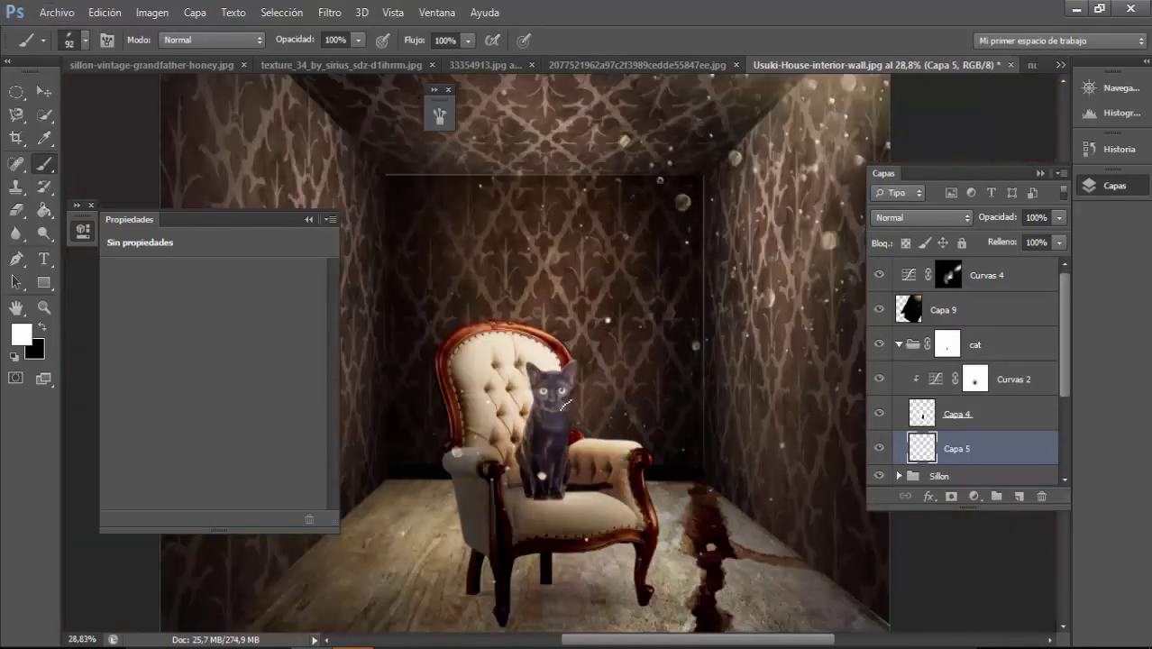
scroll(566, 404, "up", 3)
key("e")
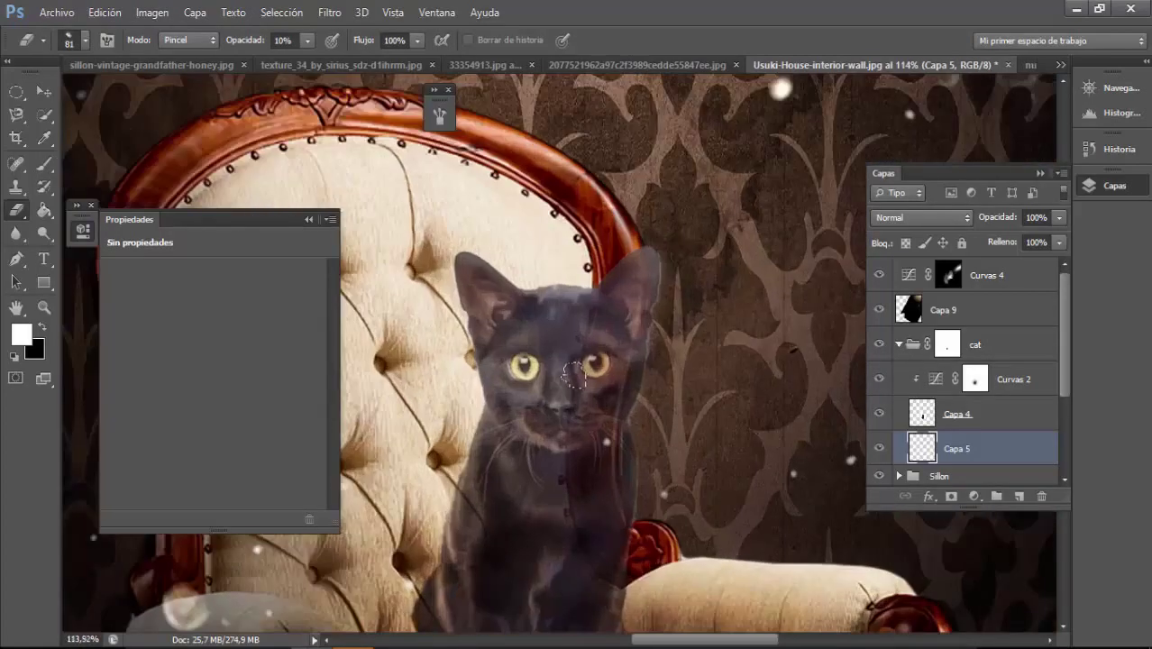
scroll(606, 388, "down", 3)
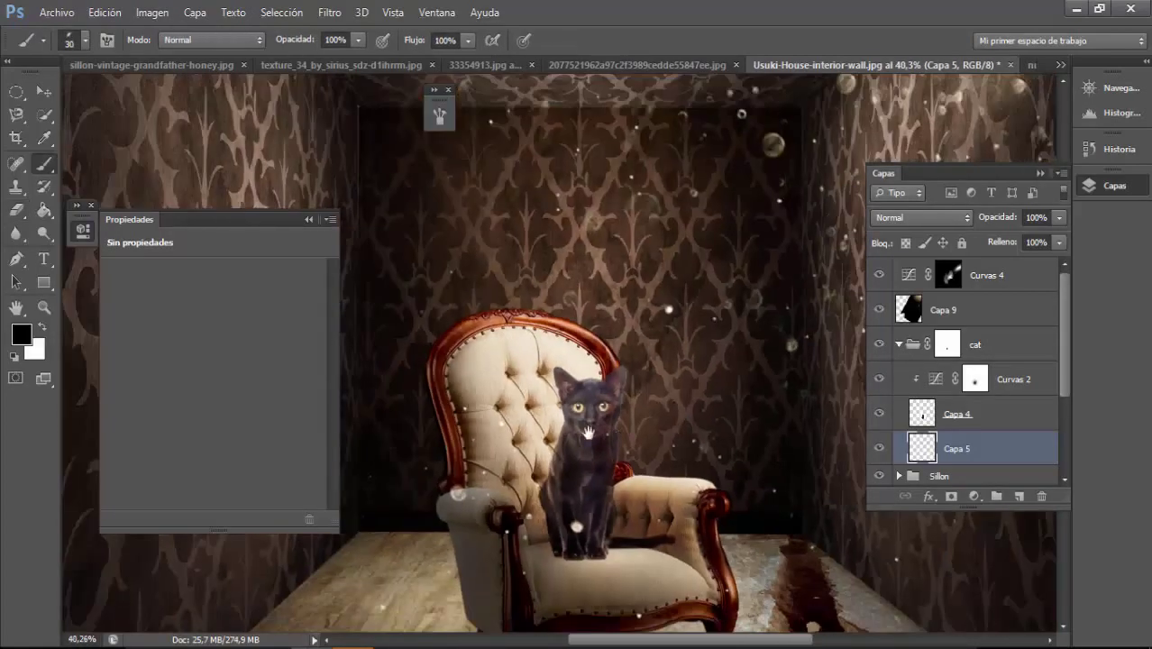
scroll(609, 396, "down", 2)
scroll(612, 409, "down", 2)
left_click(948, 275)
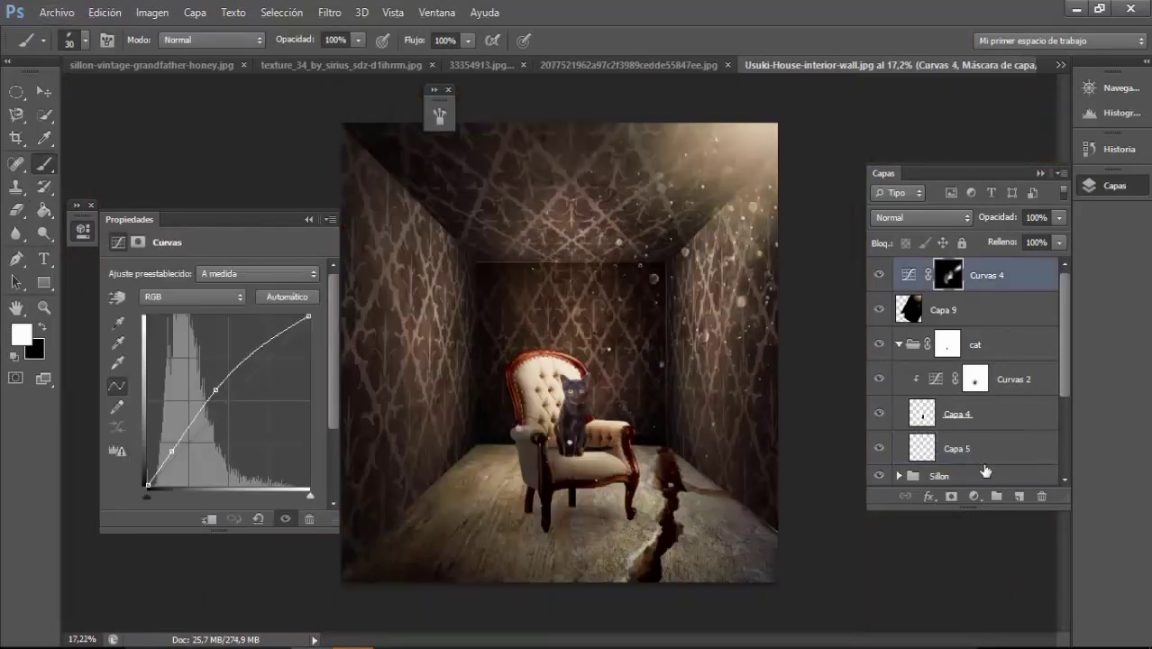
Pick a large soft brush and add a new empty layer for the fog
left_click(69, 40)
key("Return")
key("ctrl+shift+alt+n")
left_click(40, 332)
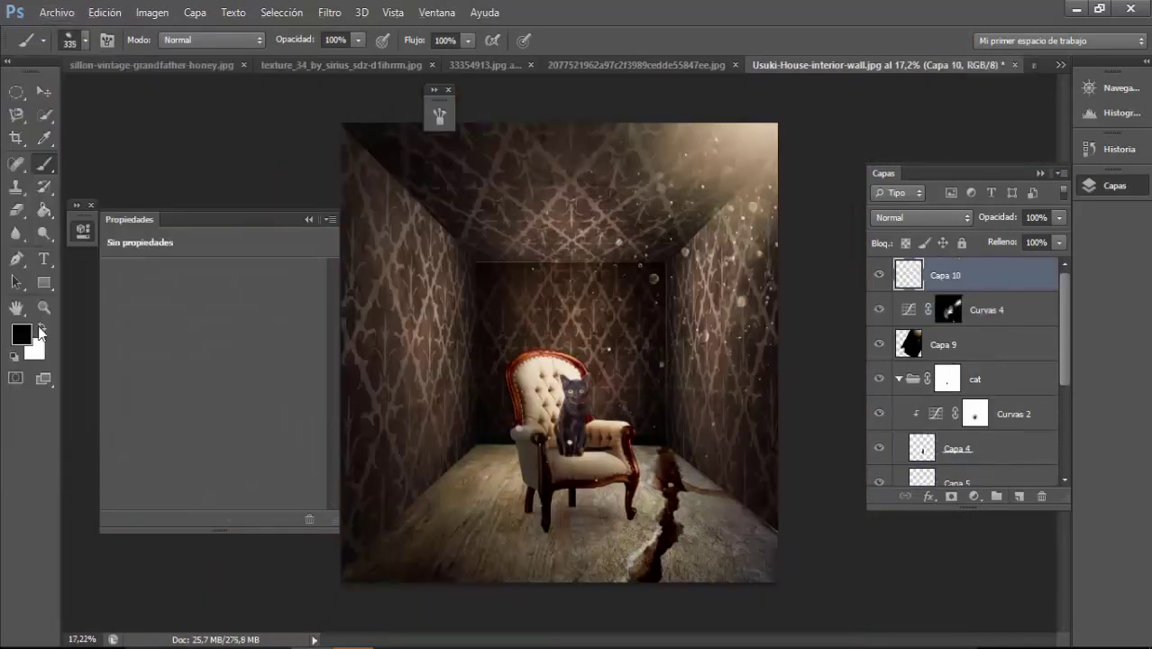
Enable Shape Dynamics angle variation and Color Dynamics in the Brush panel
left_click(439, 114)
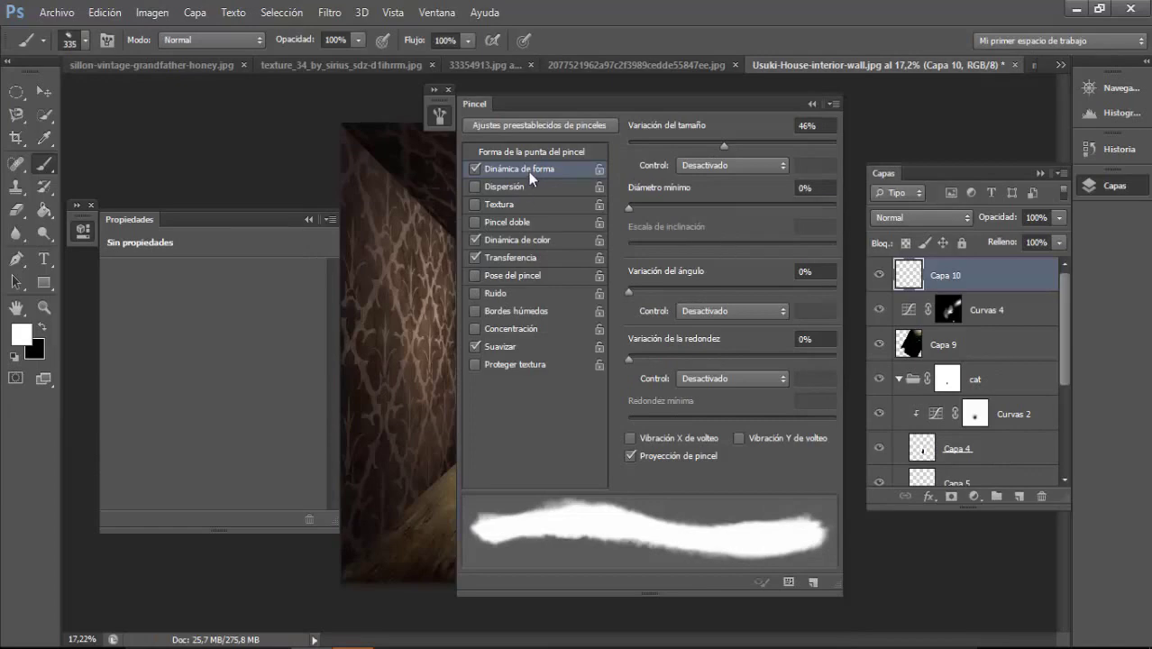
left_click(720, 291)
left_click(535, 238)
left_click(439, 114)
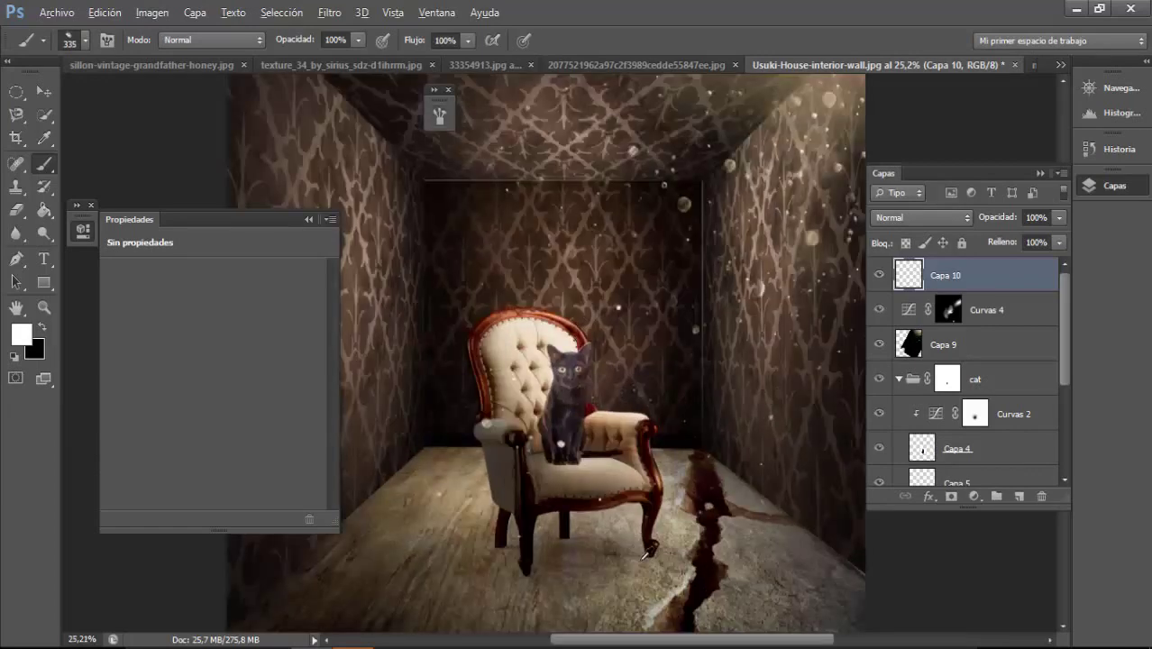
scroll(631, 315, "up", 3)
At 11% opacity, paint soft white haze along the floor crack with a larger brush
key("1")
key("1")
left_click_drag(654, 346, 630, 298)
mouse_move(694, 333)
left_mouse_down()
mouse_move(744, 289)
mouse_move(759, 167)
mouse_move(766, 180)
mouse_move(712, 261)
left_mouse_up()
key("x")
key("bracketright")
key("bracketright")
key("bracketright")
left_click_drag(694, 345, 712, 297)
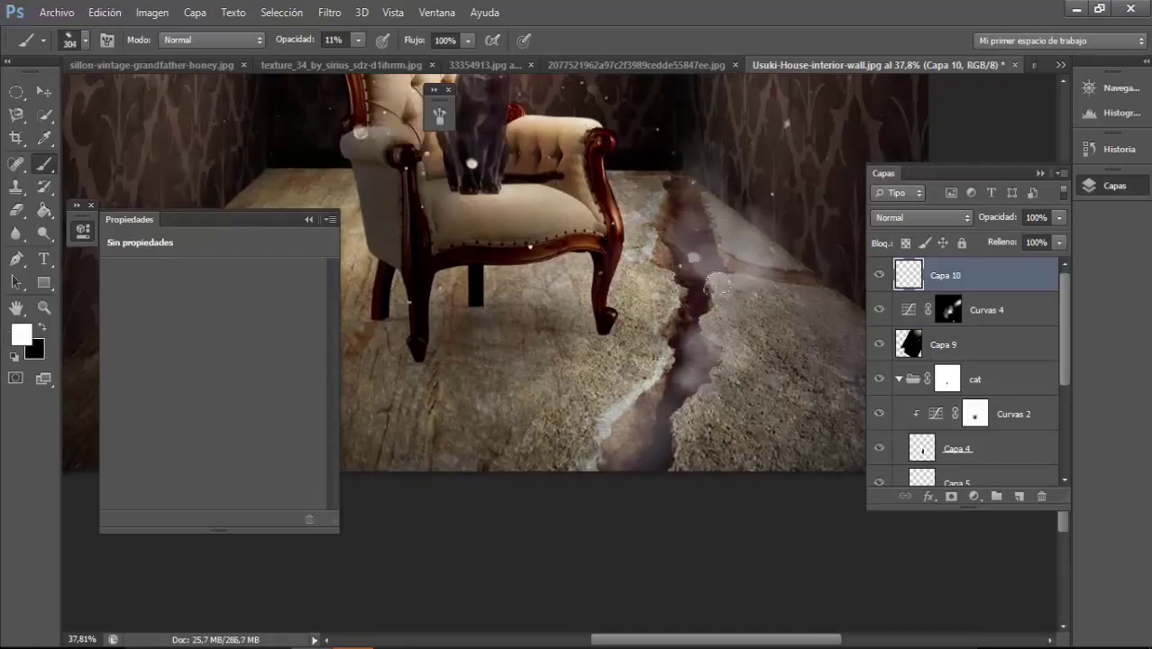
Spread white fog across the bottom of the floor
scroll(712, 360, "down", 2)
scroll(736, 542, "up", 1)
left_click_drag(737, 541, 844, 460)
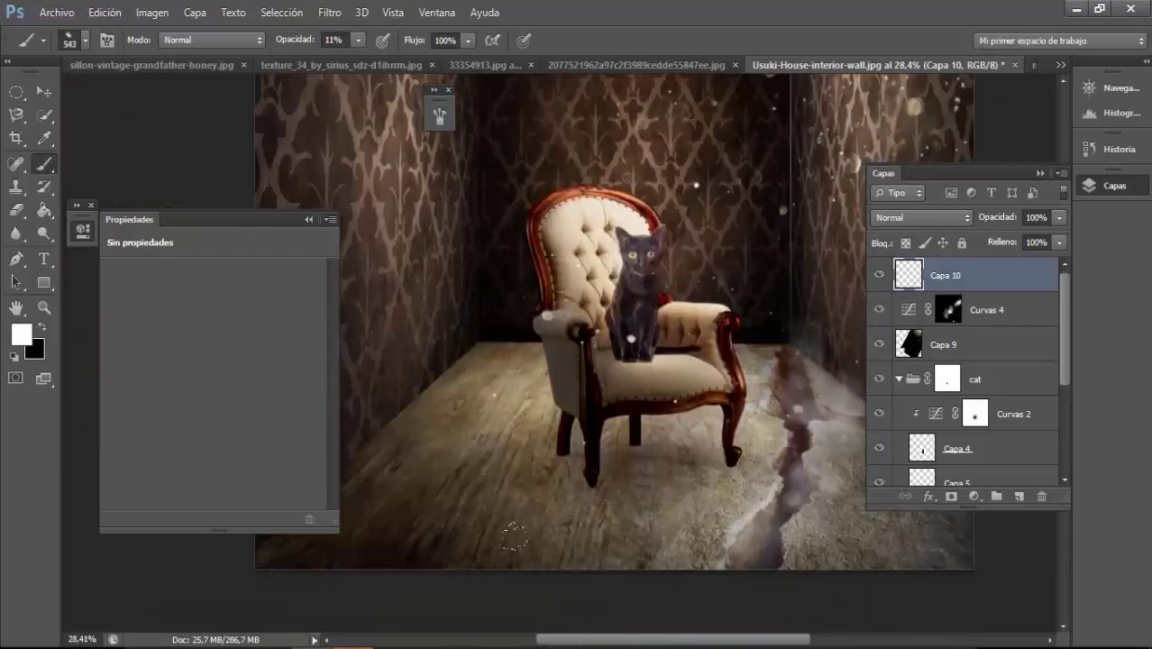
left_click_drag(586, 541, 306, 541)
left_click_drag(522, 271, 558, 408)
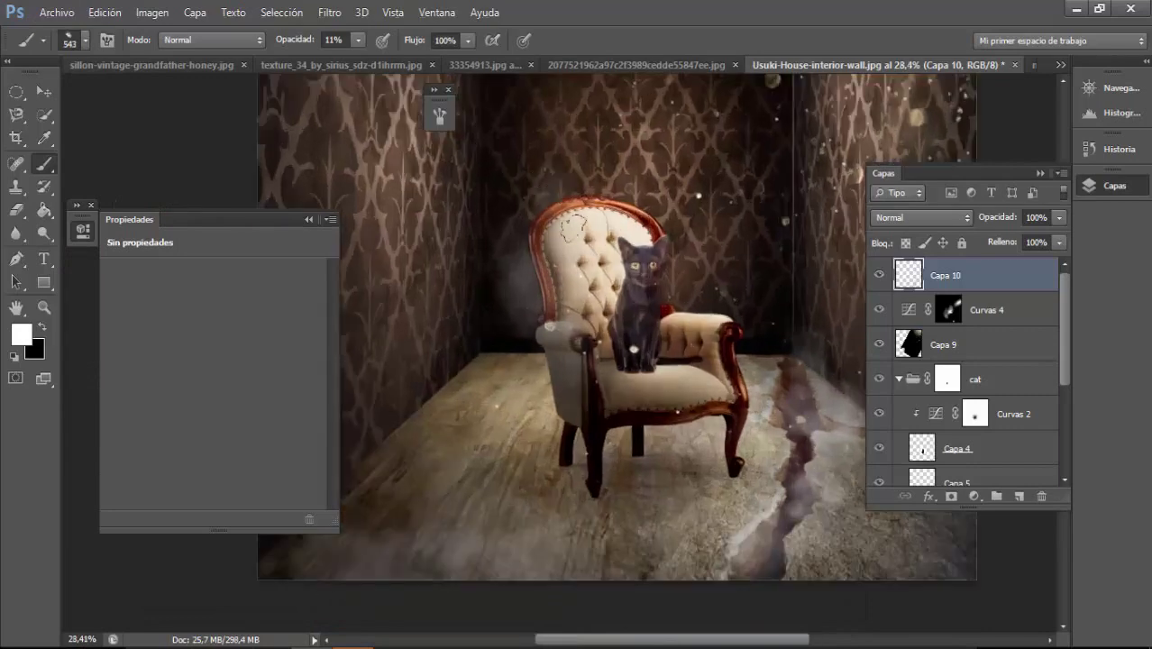
Thin the fog over the crack and bottom-left floor with a 10% Eraser
key("e")
left_click_drag(560, 322, 557, 209)
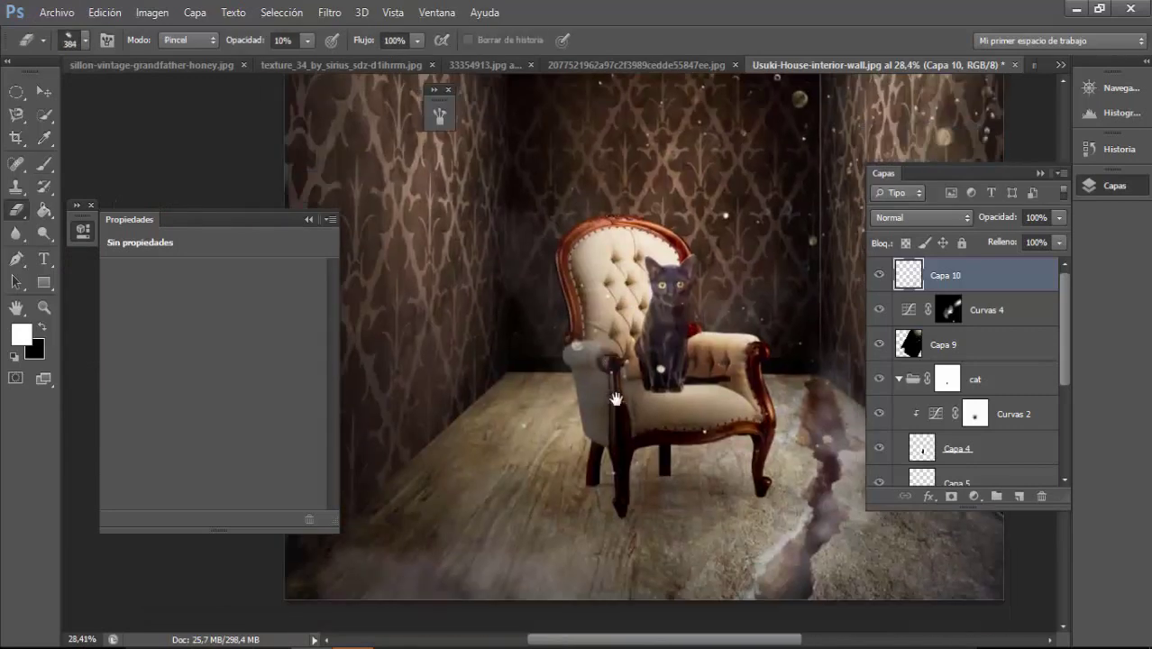
mouse_move(821, 549)
left_mouse_down()
mouse_move(808, 428)
mouse_move(822, 469)
left_mouse_up()
scroll(624, 538, "down", 1)
left_click_drag(775, 558, 739, 595)
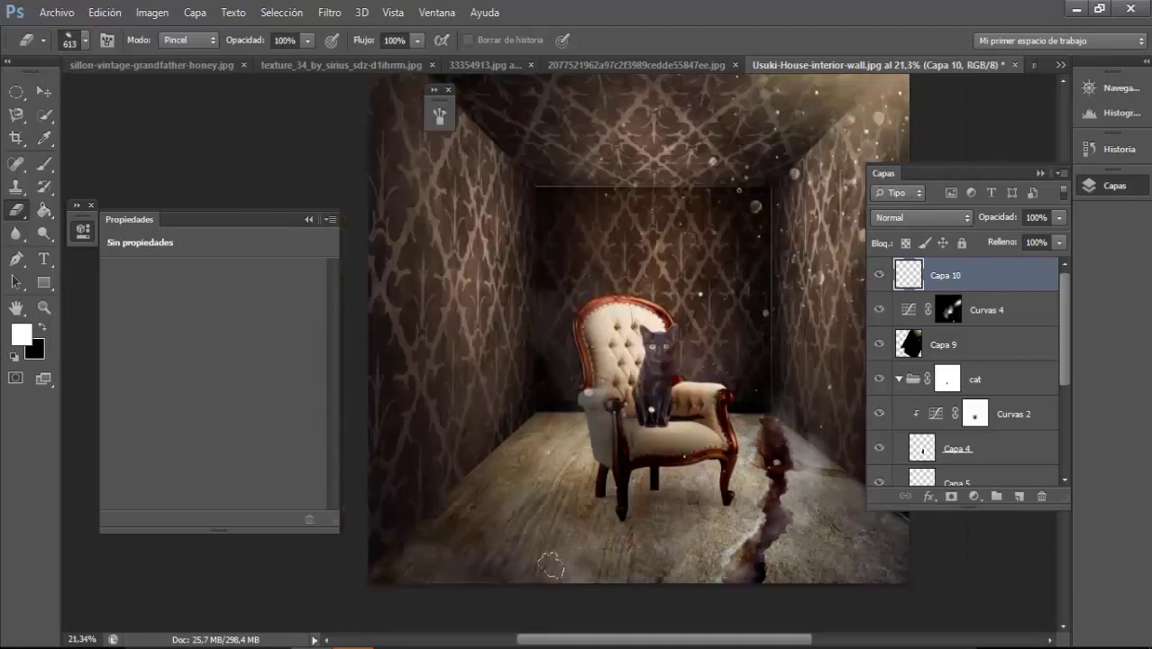
left_click_drag(551, 565, 613, 484)
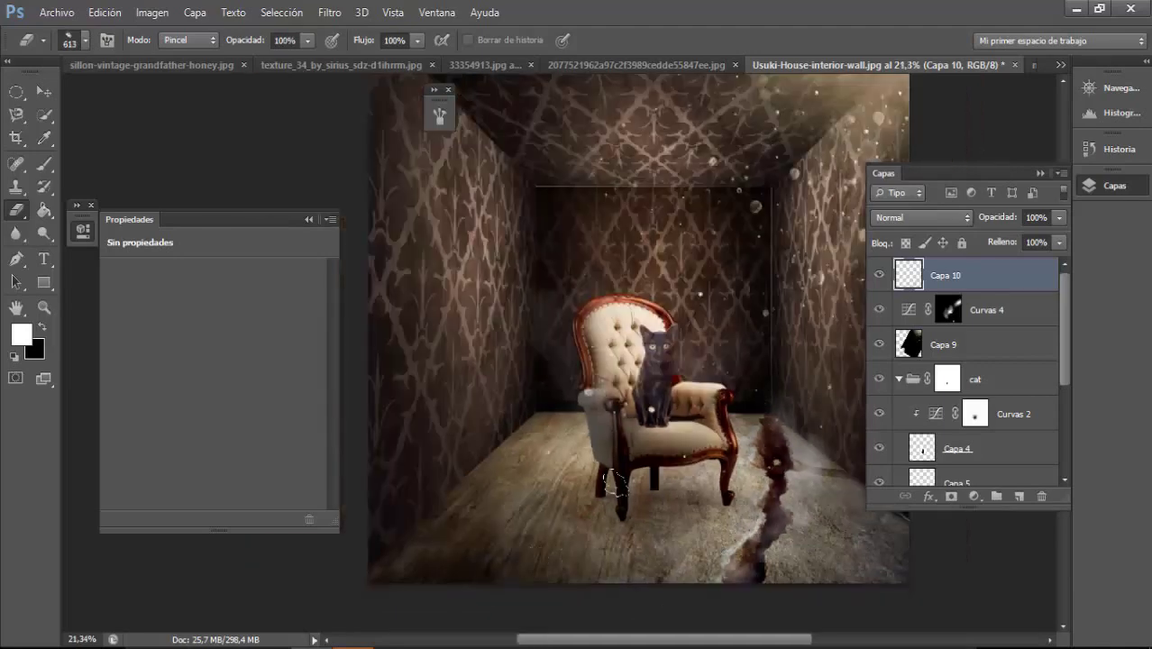
Drag the particle texture into the room composite, keeping its colour appearance
left_click(697, 65)
left_click(199, 61)
left_click_drag(482, 551, 482, 551)
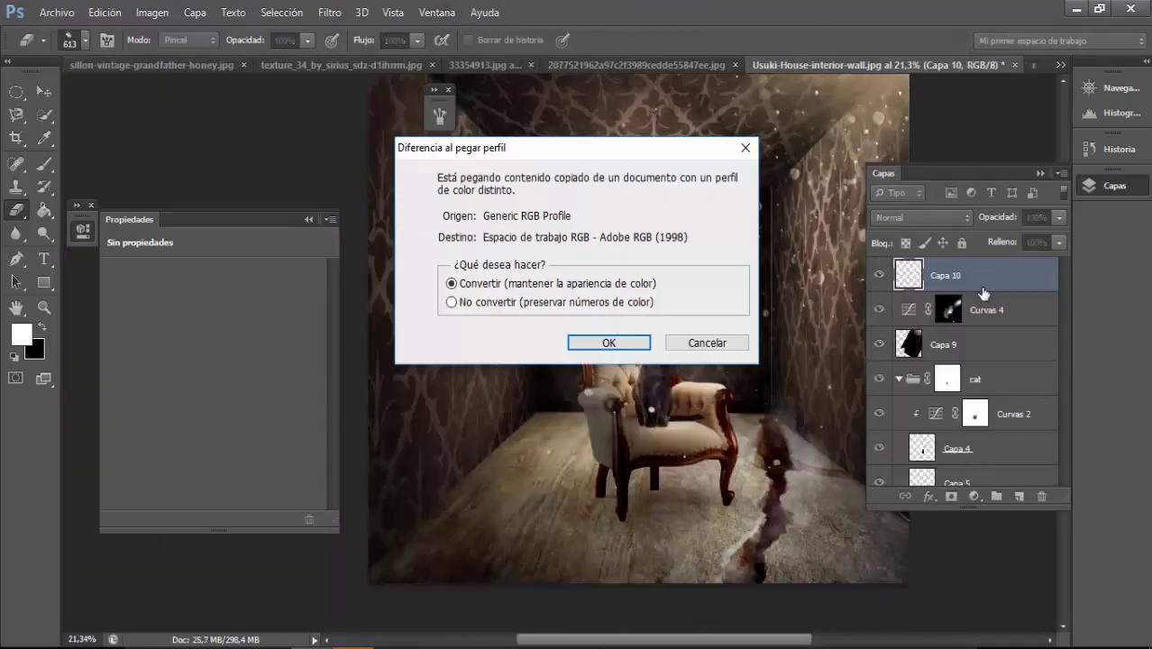
left_click(681, 340)
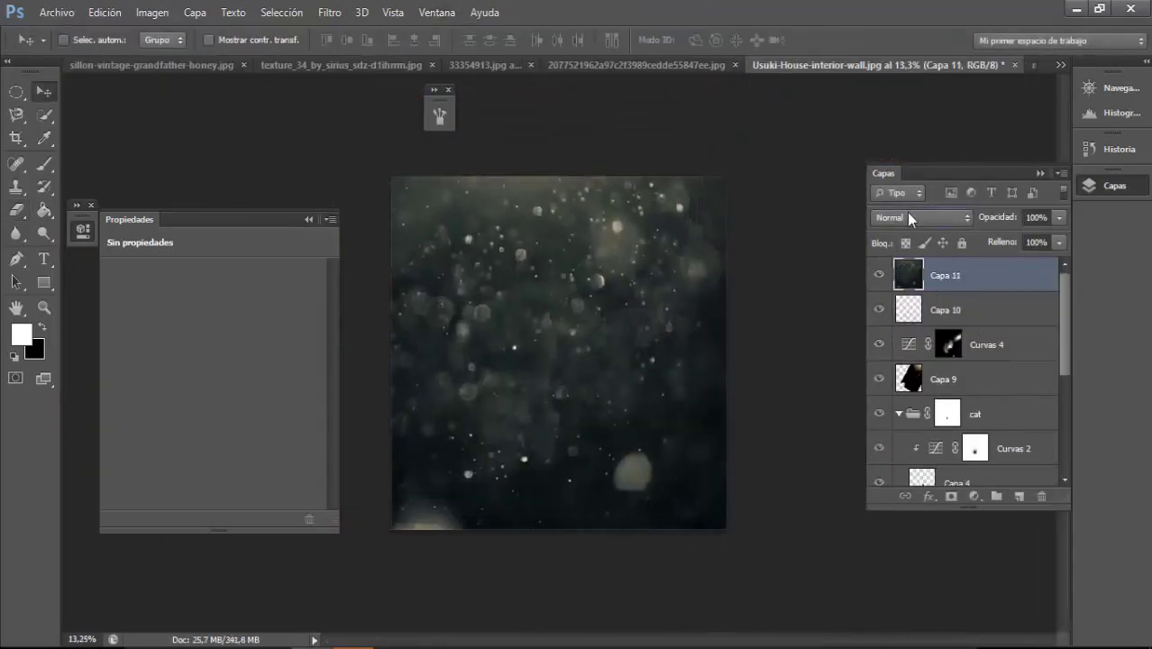
Set the particle layer Capa 11 to Trama blend mode
left_click(919, 217)
key("Escape")
key("ctrl+l")
key("Escape")
left_click(919, 217)
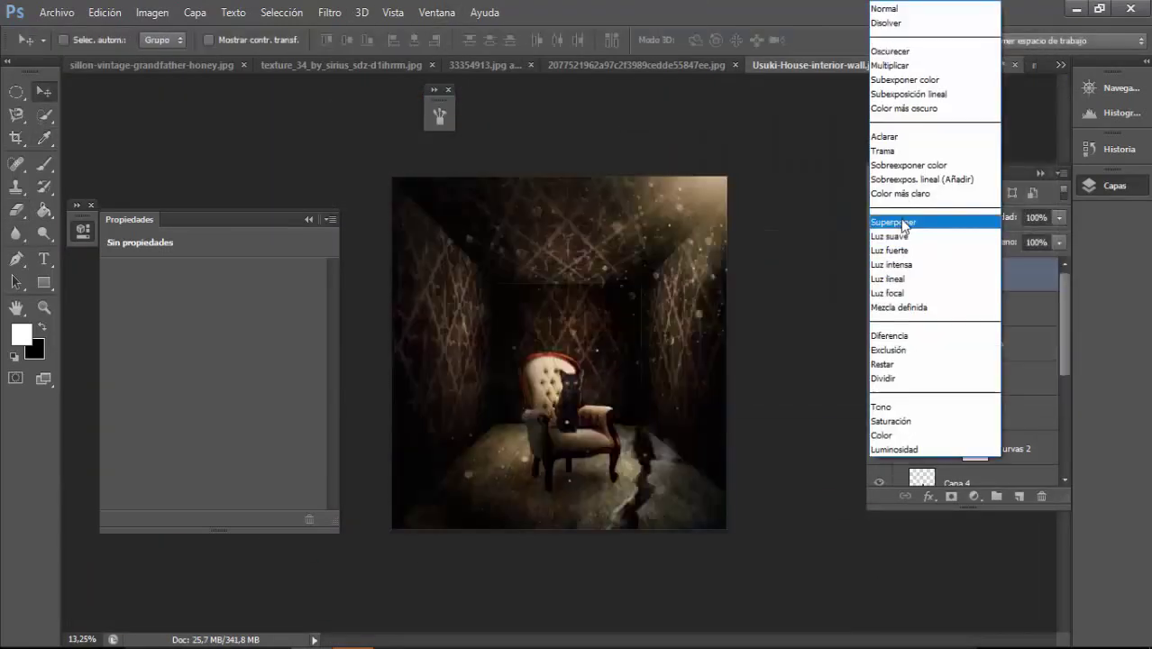
left_click(888, 150)
key("ctrl+plus")
key("ctrl+plus")
Lower Capa 11's opacity to 31% and add a Hue/Saturation adjustment layer
left_click_drag(545, 383, 580, 293)
left_click(1059, 218)
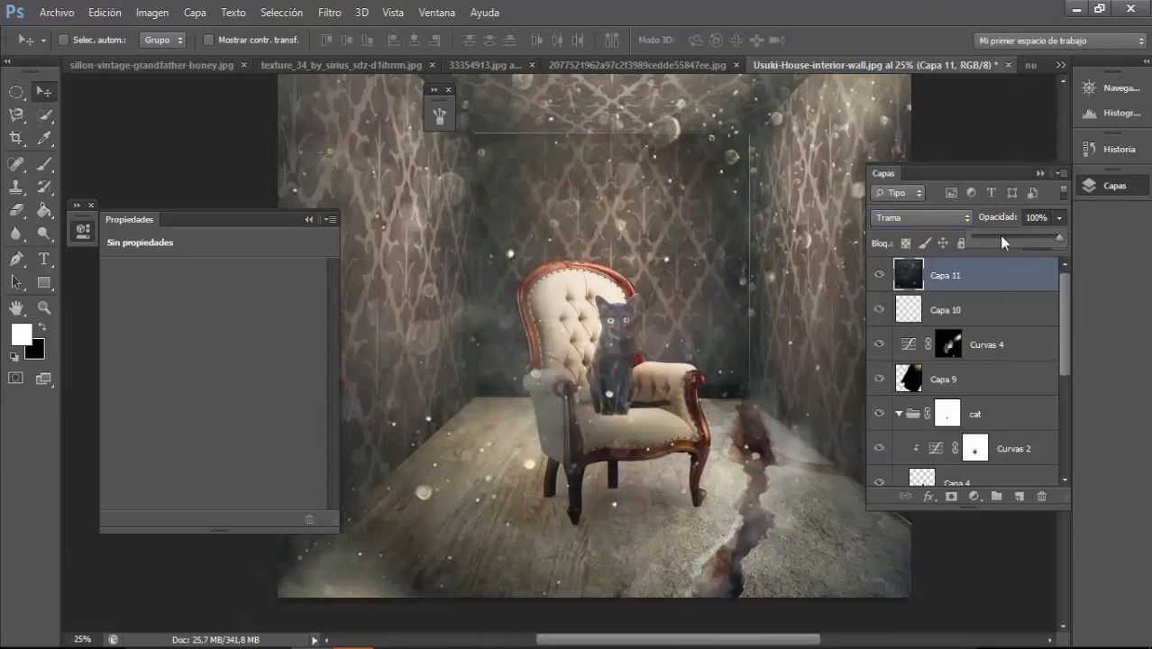
left_click(998, 238)
left_click_drag(620, 331, 661, 403)
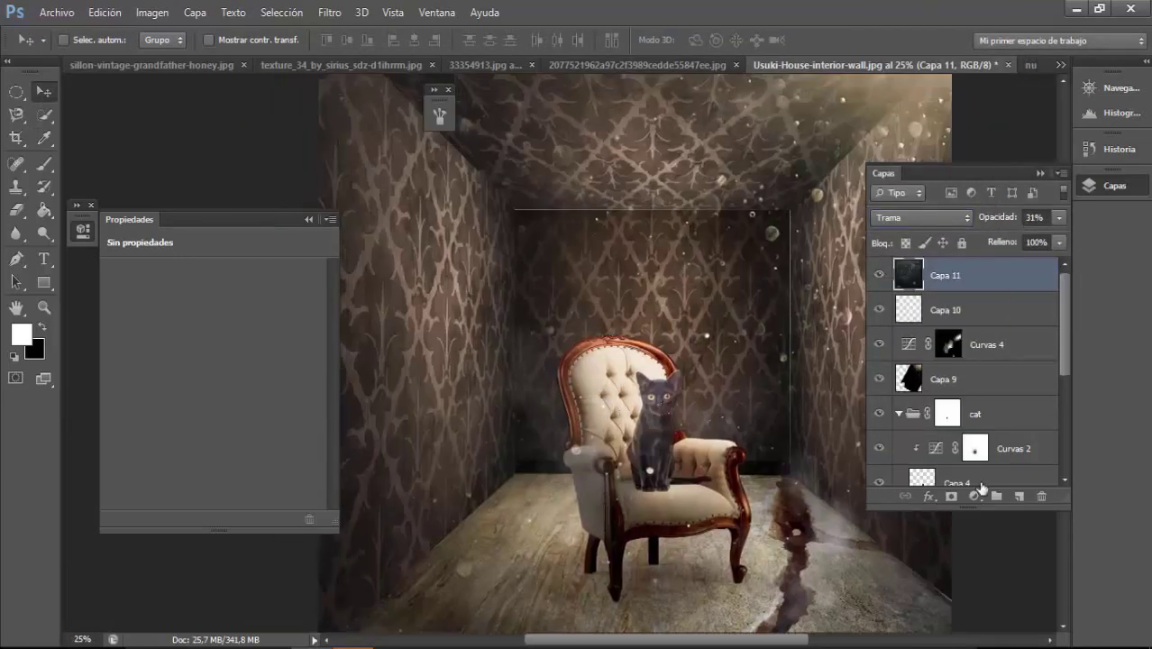
left_click(974, 496)
left_click(982, 293)
Replace Hue/Saturation with Color Balance: Highlights Blue -16, Shadows Magenta -1, Blue +12
key("Delete")
left_click(973, 496)
left_click(982, 283)
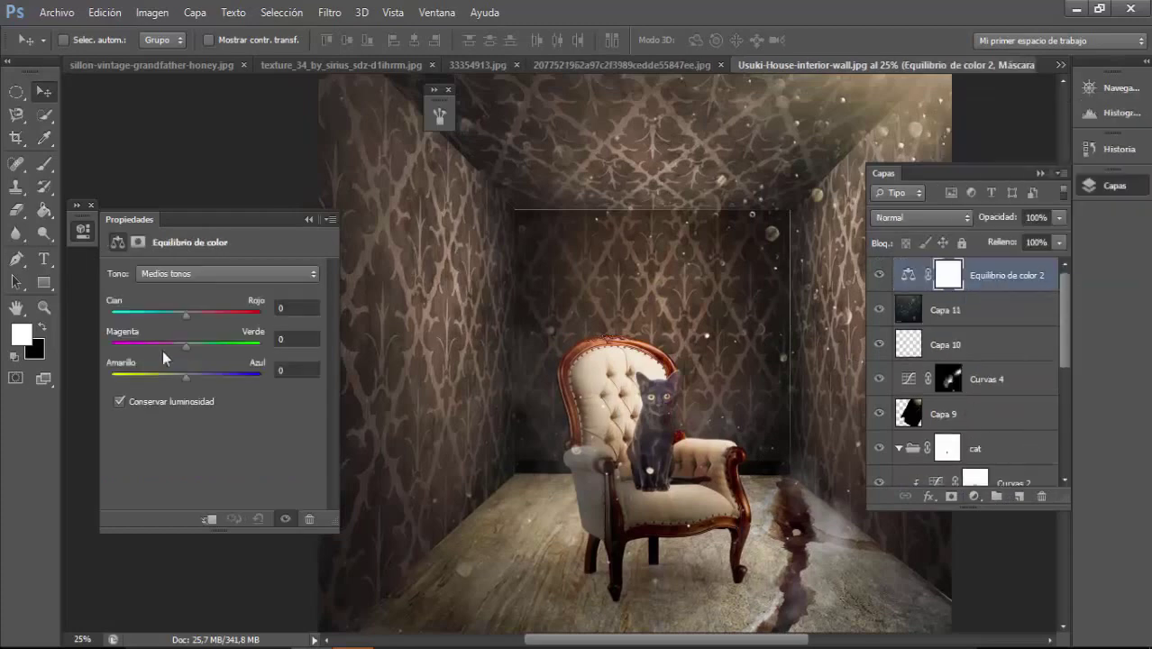
left_click(226, 273)
left_click(181, 316)
mouse_move(186, 374)
left_mouse_down()
mouse_move(171, 373)
mouse_move(194, 375)
mouse_move(186, 346)
mouse_move(194, 373)
left_mouse_up()
left_click(225, 273)
left_click(180, 289)
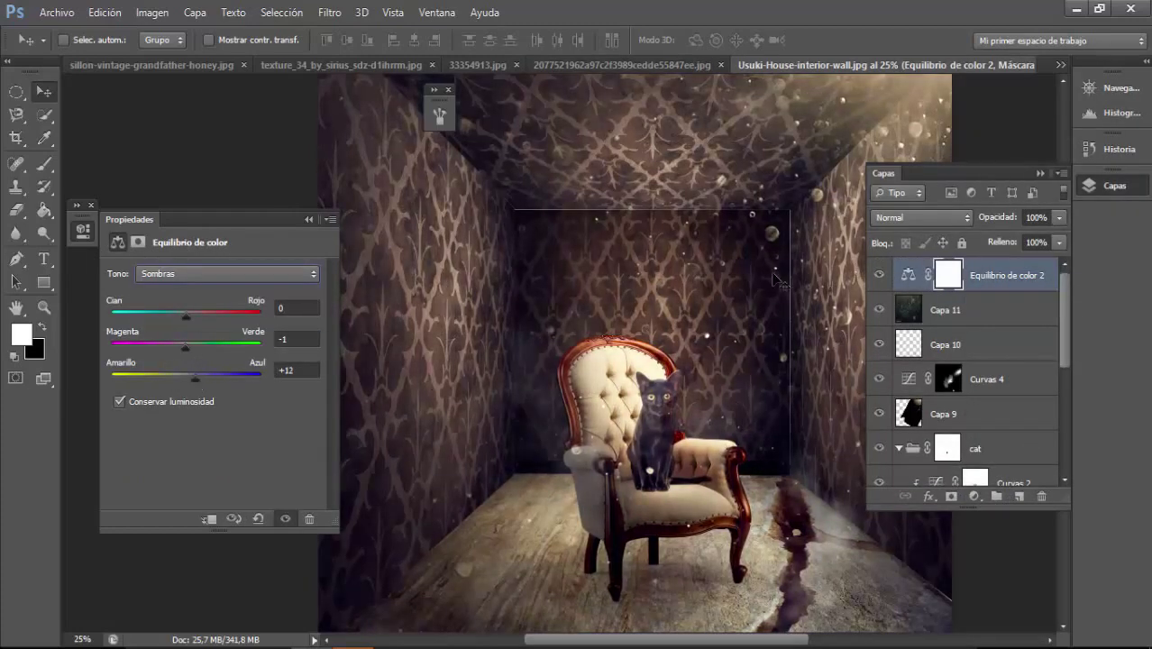